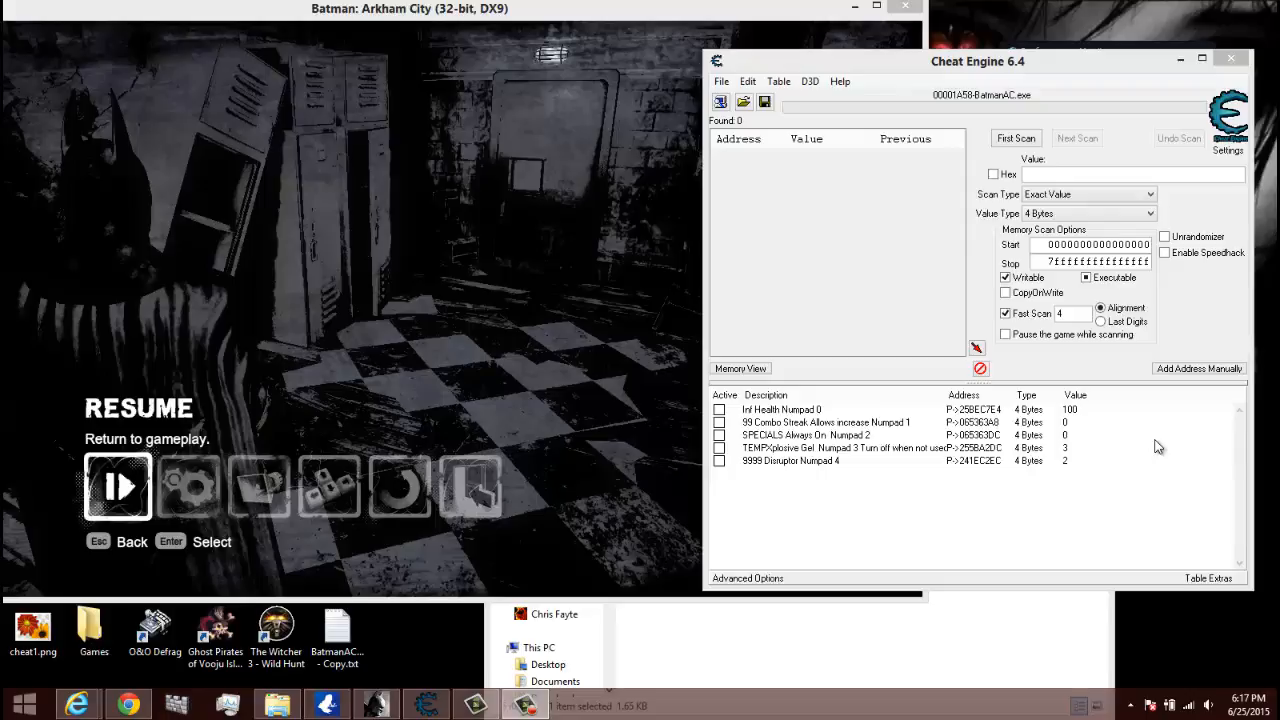
Select the TEMPXplosive Gel Numpad 3 entry in the cheat table.
{"action": "left_click", "coordinate": [816, 450]}
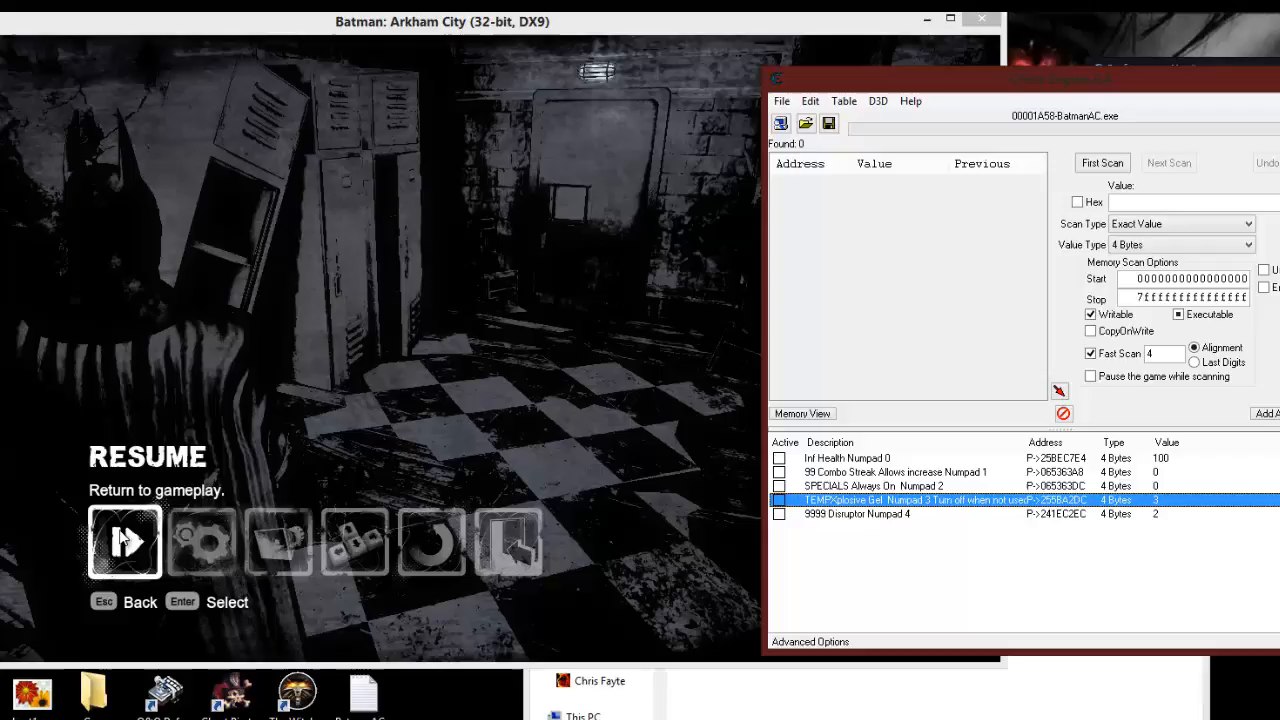
Activate the Xplosive Gel cheat, resume the game, detonate the laid gel and return to the cheat table.
{"action": "left_click", "coordinate": [123, 540]}
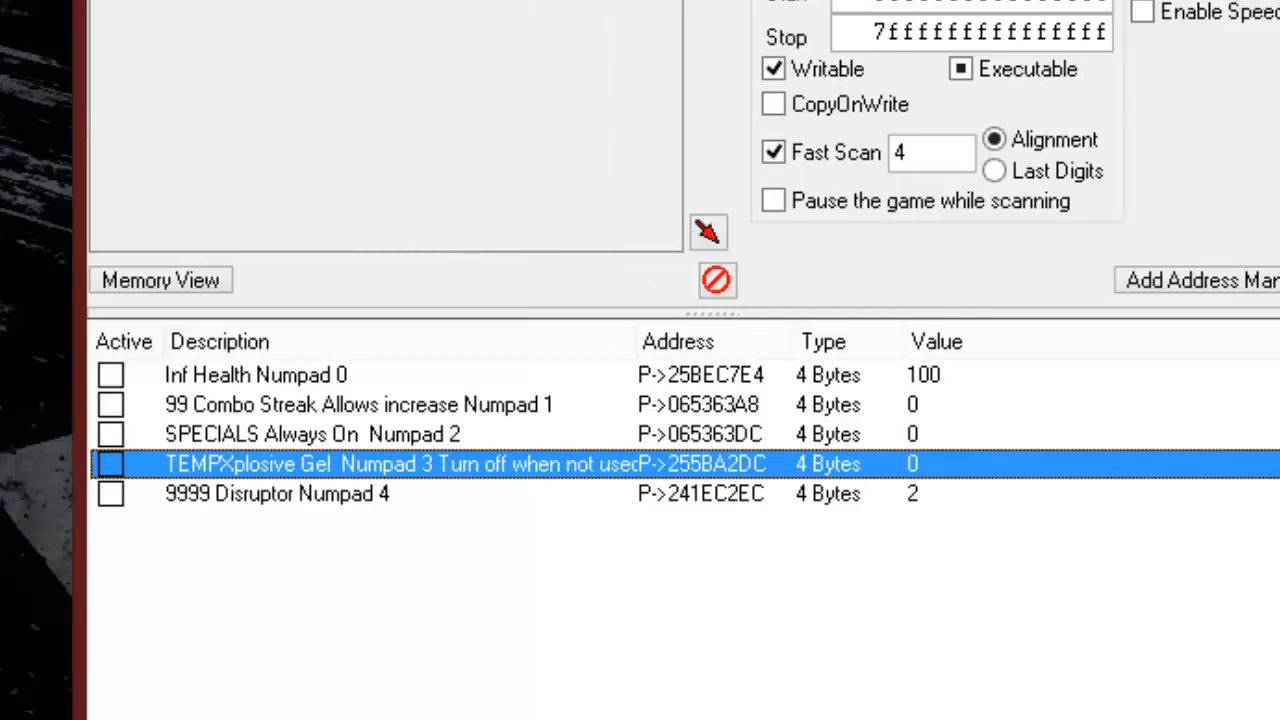
{"action": "left_click", "coordinate": [111, 464]}
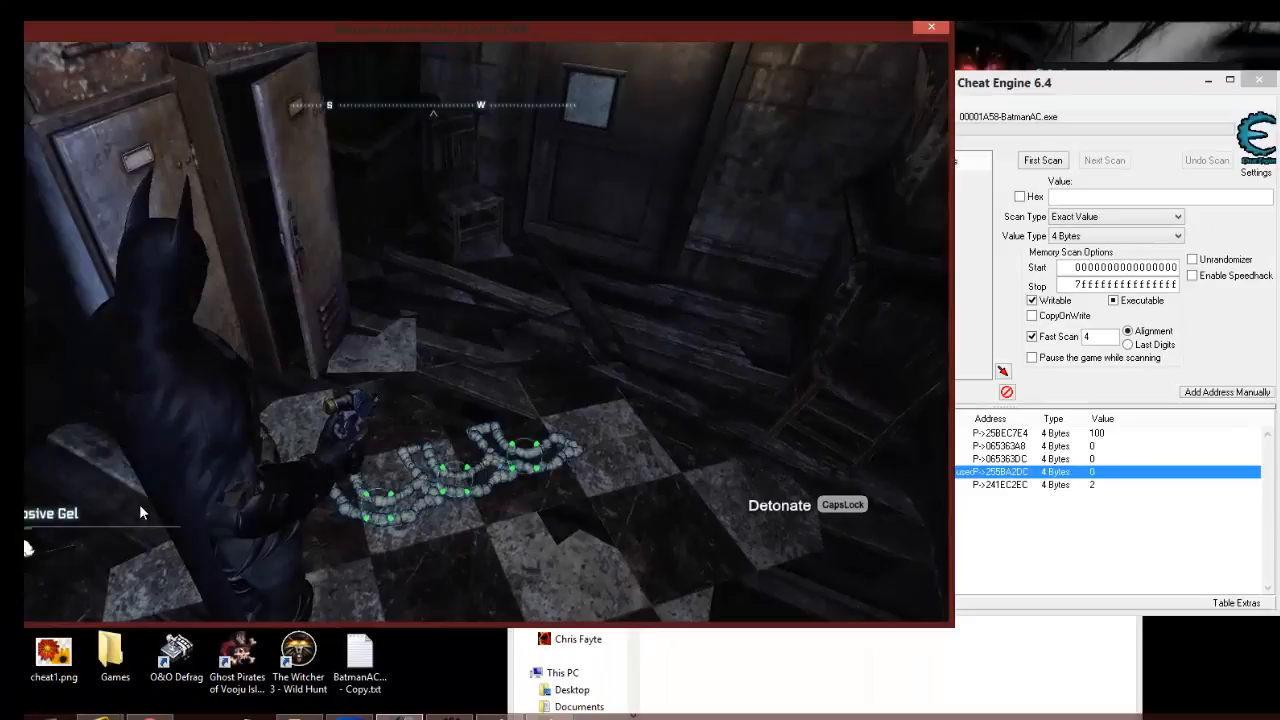
{"action": "key", "text": "Caps_Lock"}
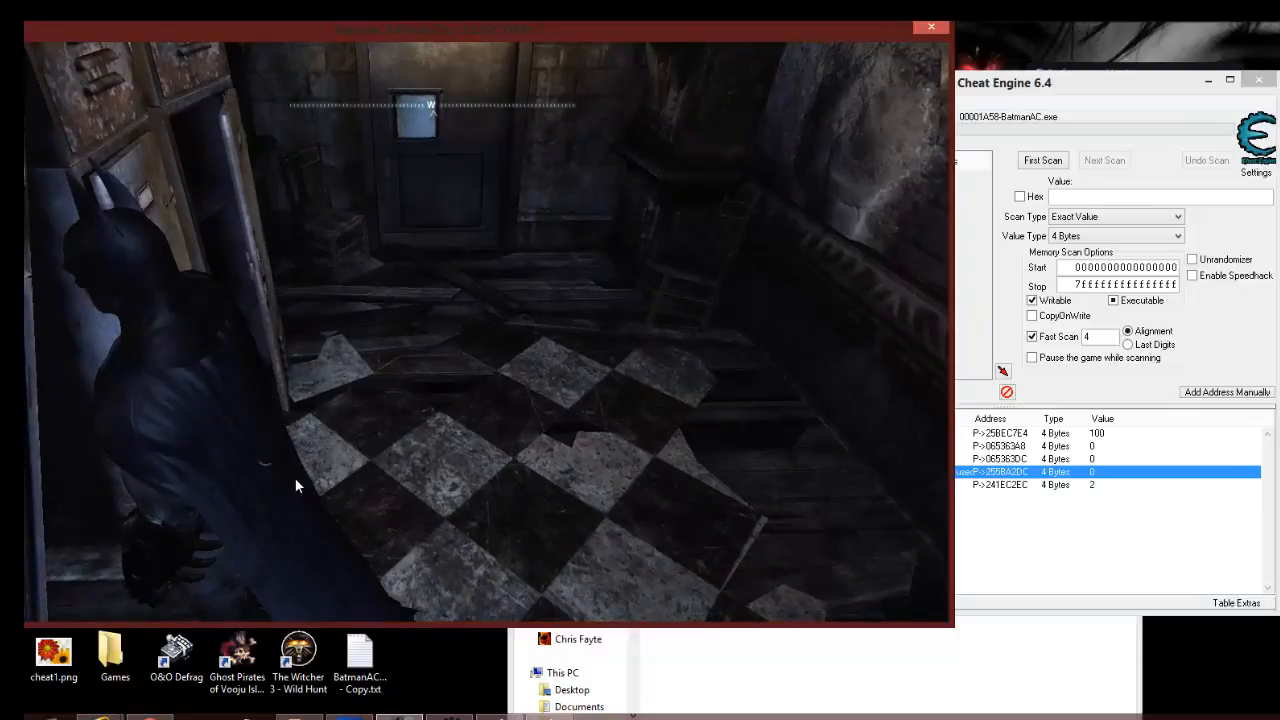
{"action": "key", "text": "alt+Tab"}
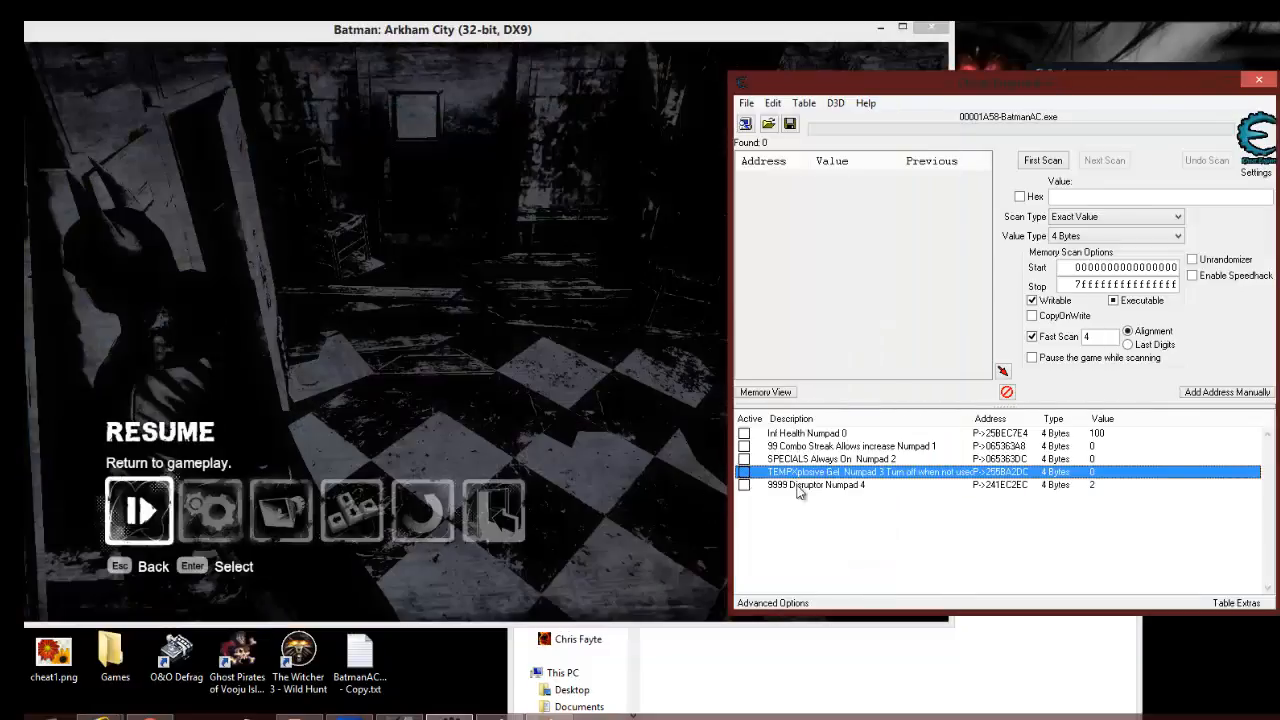
{"action": "left_click", "coordinate": [147, 512]}
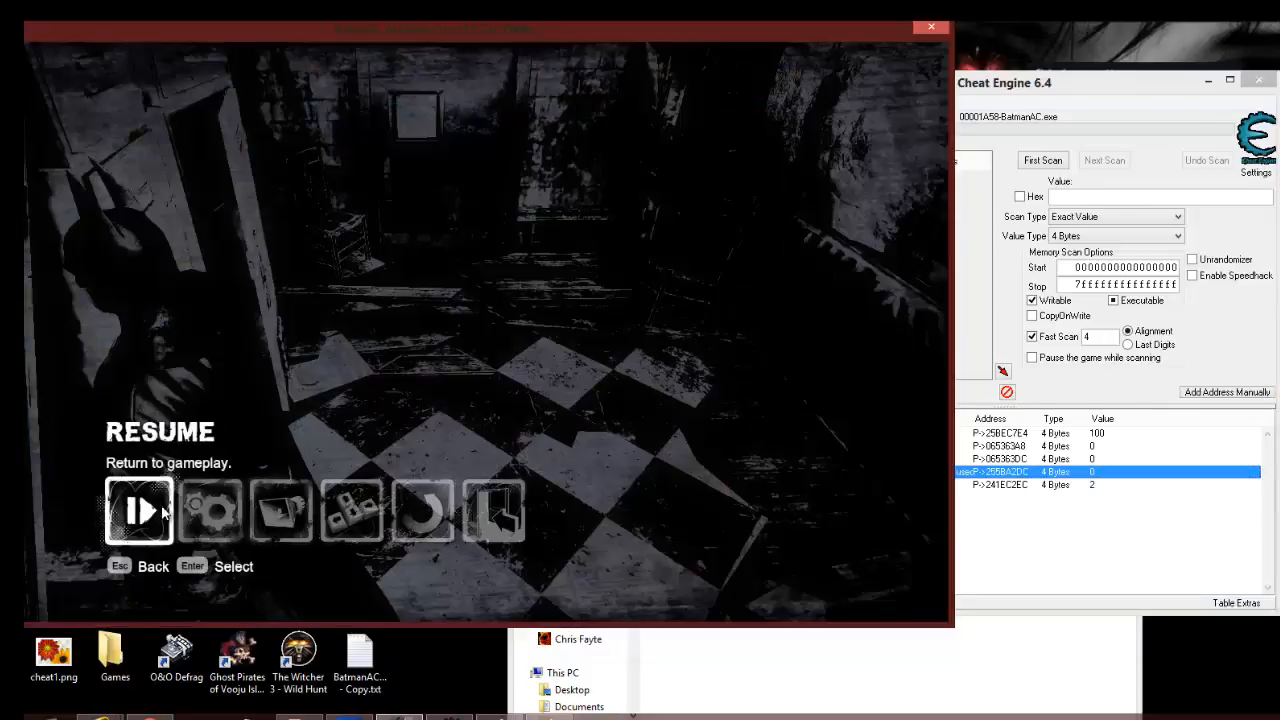
{"action": "key", "text": "Return"}
{"action": "key", "text": "alt+Tab"}
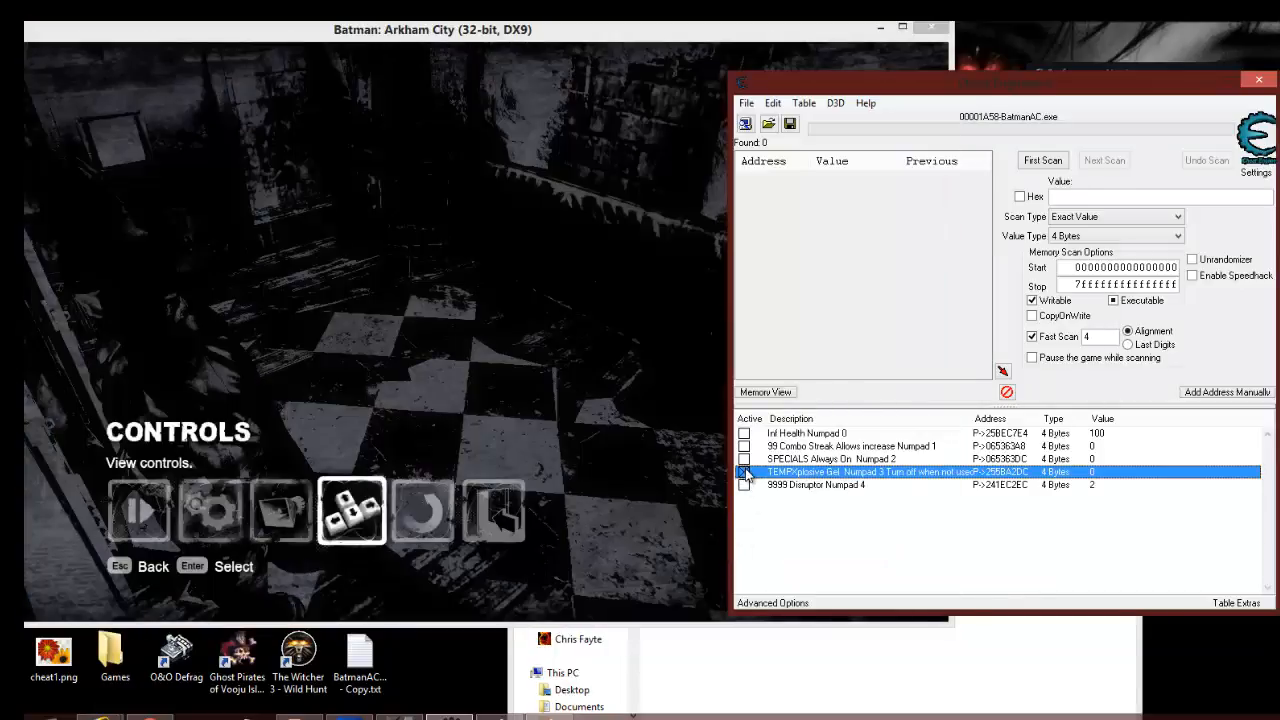
Re-toggle the Xplosive Gel cheat, spray gel on the floor in game, then bring the cheat table back in front.
{"action": "left_click", "coordinate": [745, 472]}
{"action": "left_click", "coordinate": [400, 300]}
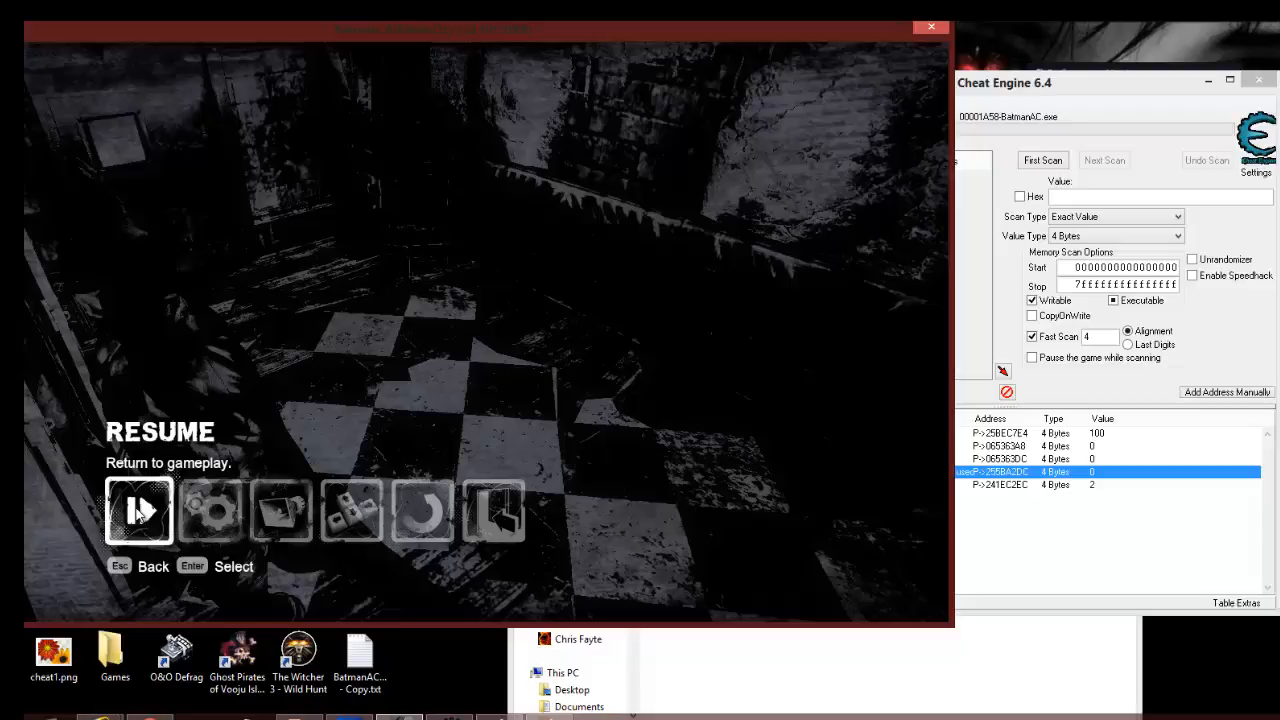
{"action": "left_click", "coordinate": [139, 512]}
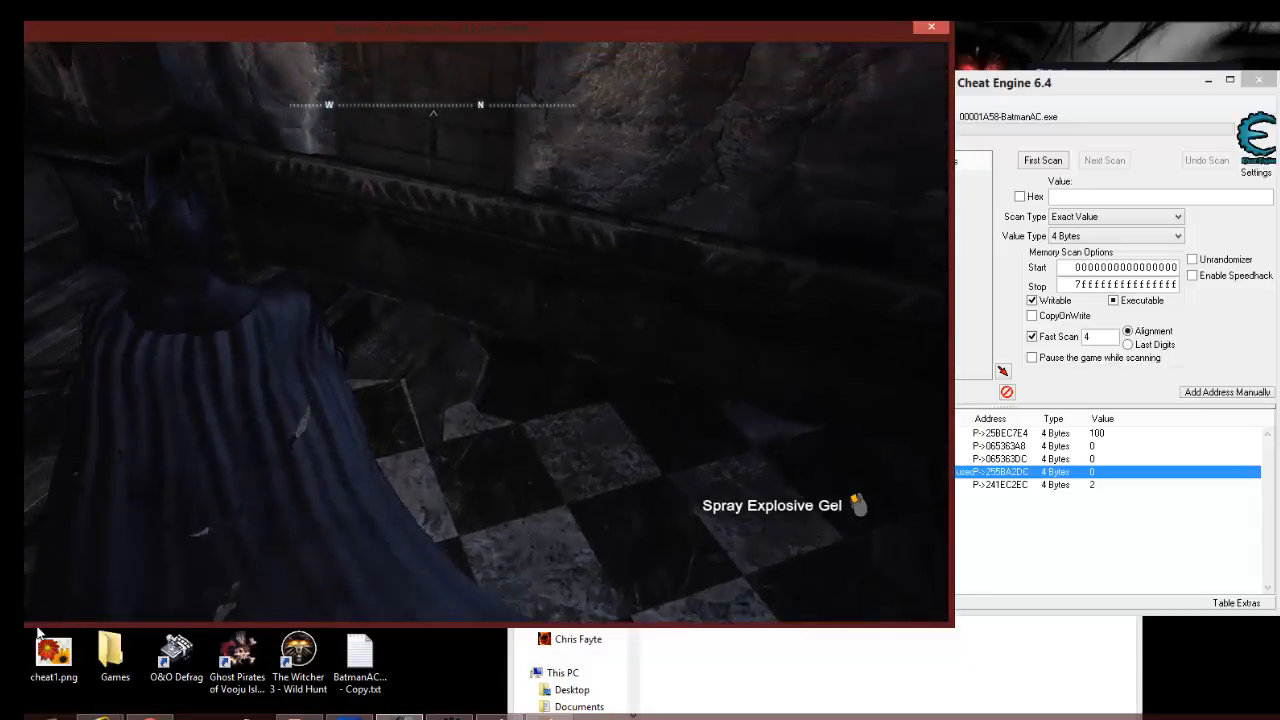
{"action": "key", "text": "space"}
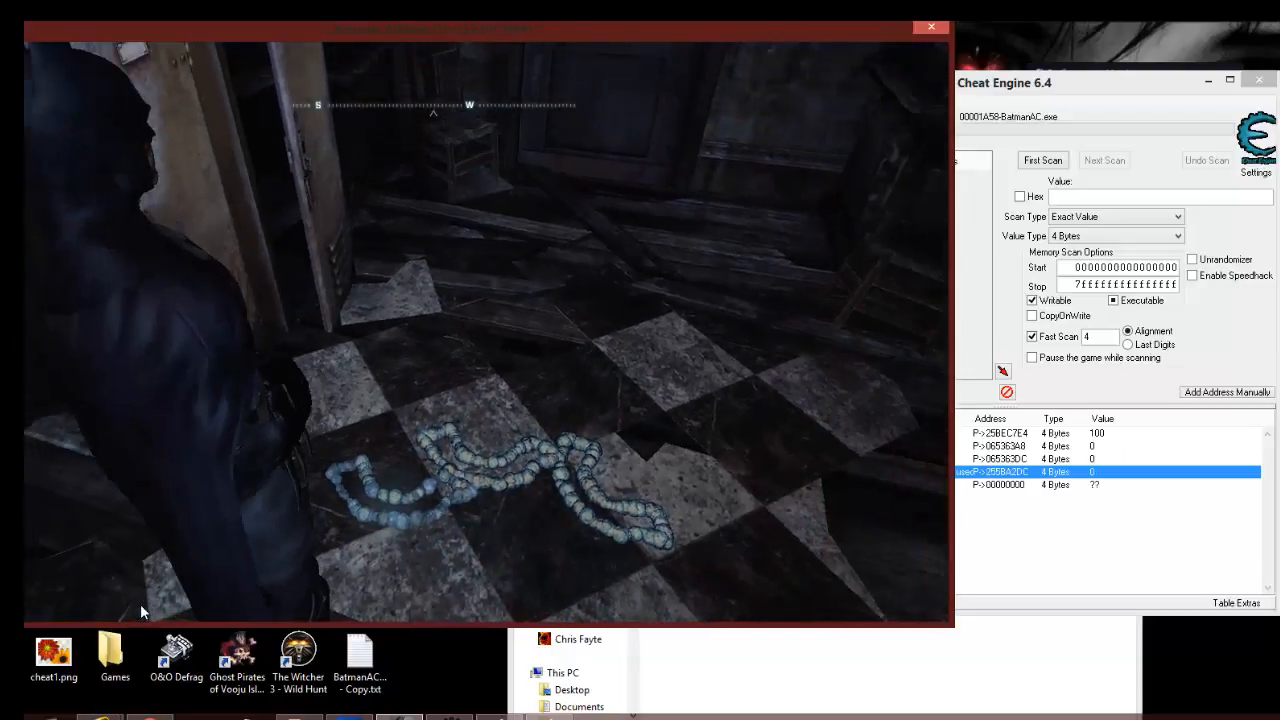
{"action": "key", "text": "alt+Tab"}
{"action": "left_click", "coordinate": [499, 41]}
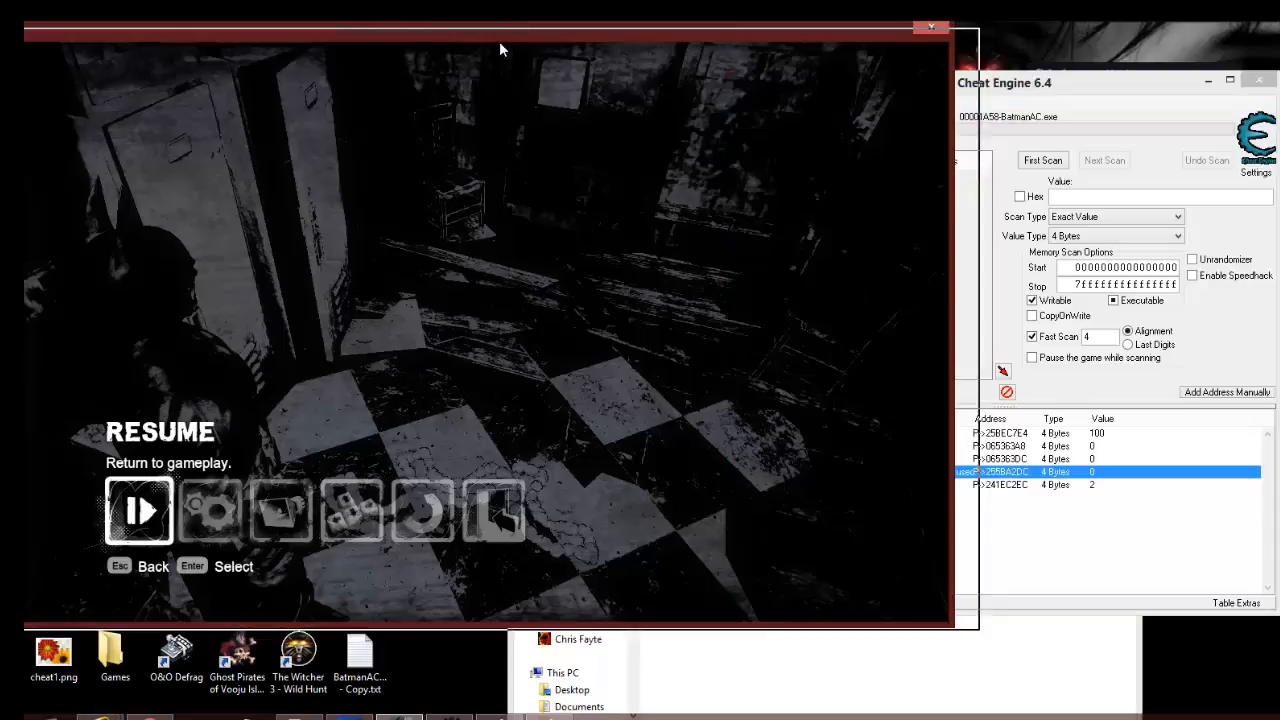
{"action": "left_click_drag", "start_coordinate": [499, 41], "coordinate": [549, 45]}
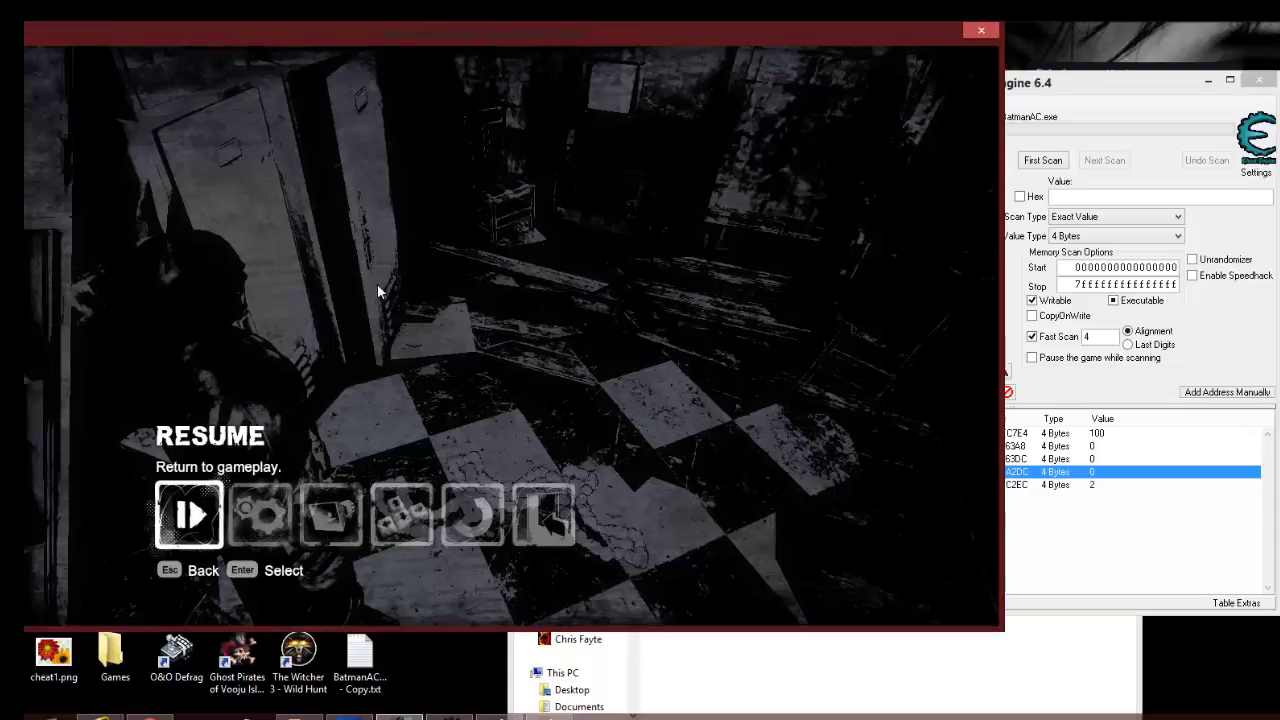
{"action": "left_click", "coordinate": [194, 522]}
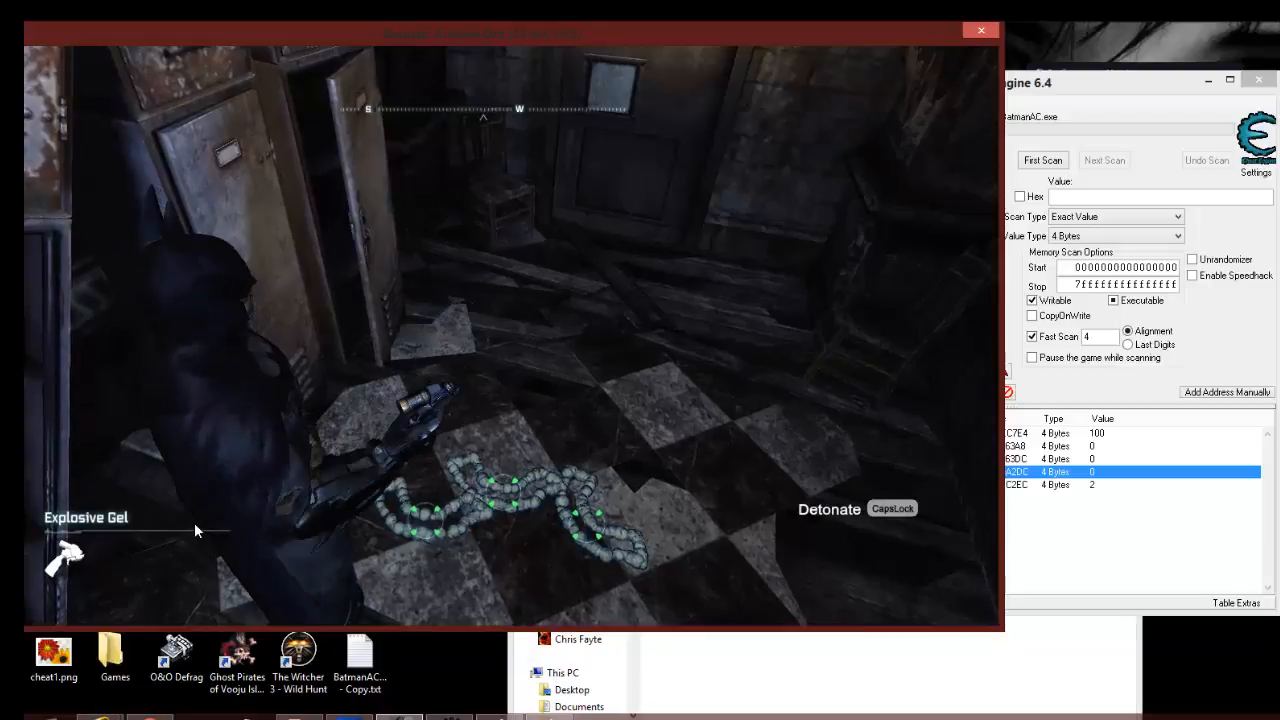
{"action": "left_click", "coordinate": [870, 528]}
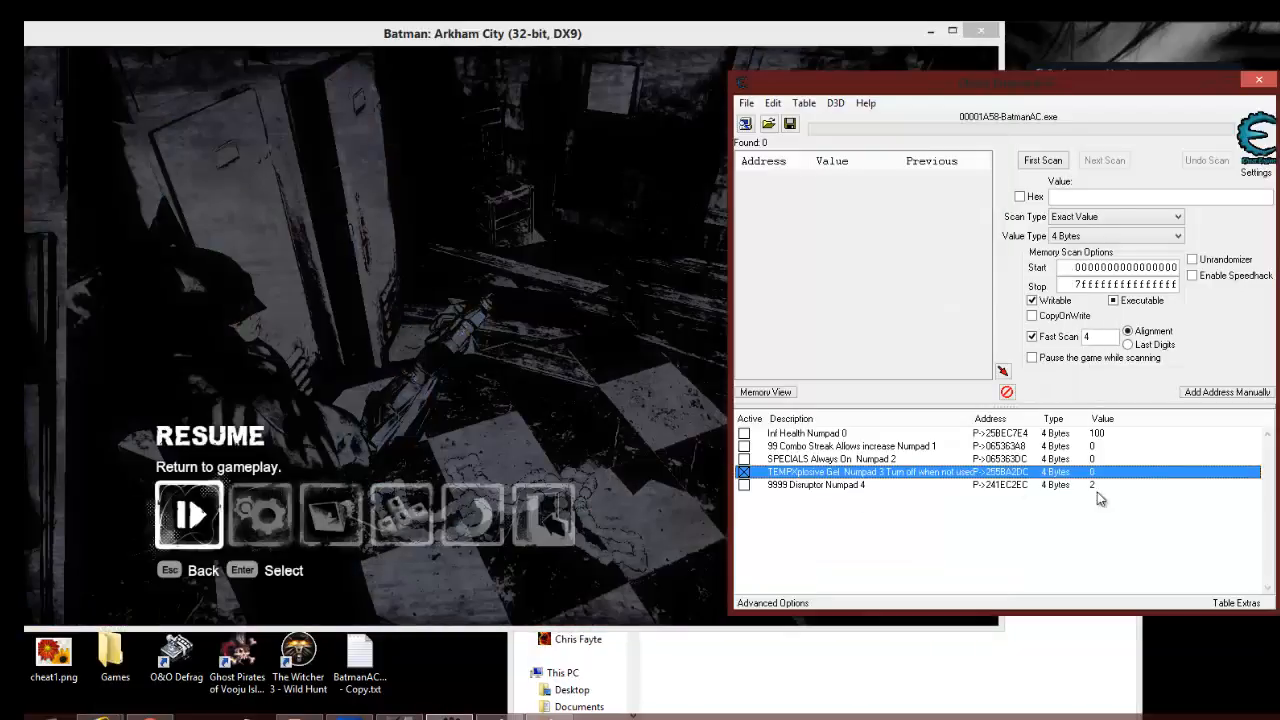
Set the Xplosive Gel entry's value to 3 and resume the game.
{"action": "double_click", "coordinate": [1094, 472]}
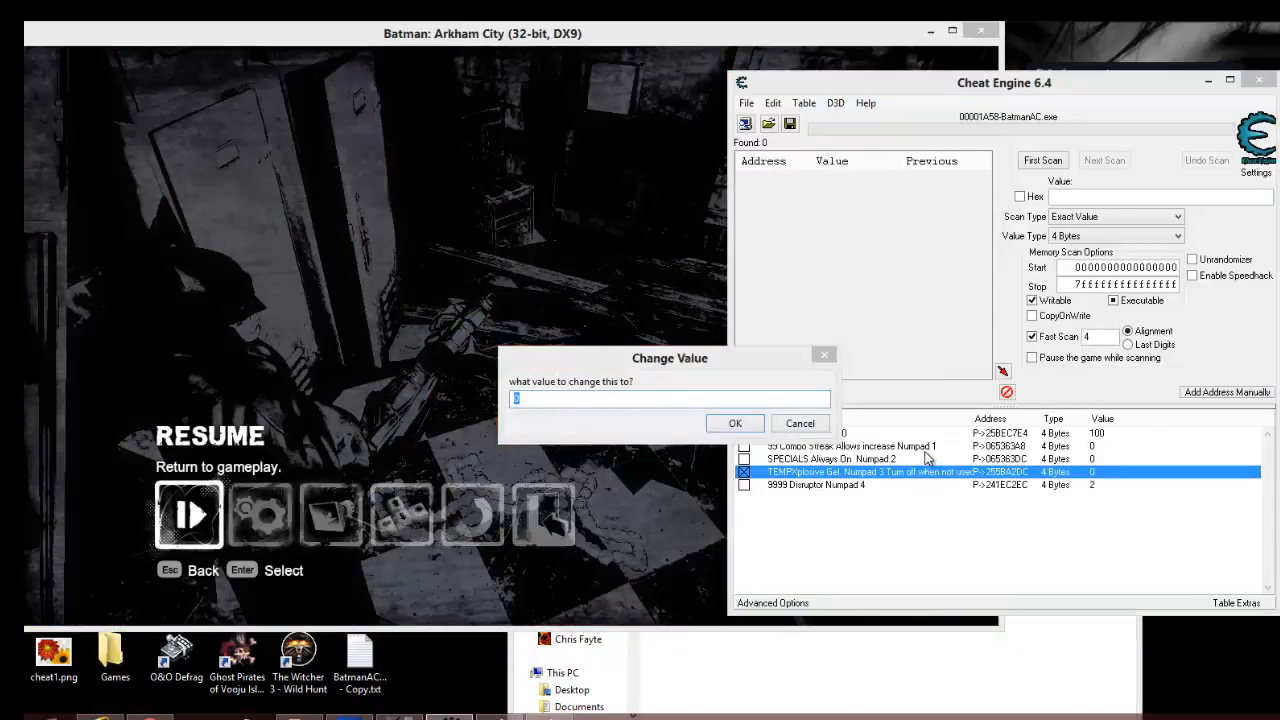
{"action": "type", "text": "3"}
{"action": "left_click", "coordinate": [734, 423]}
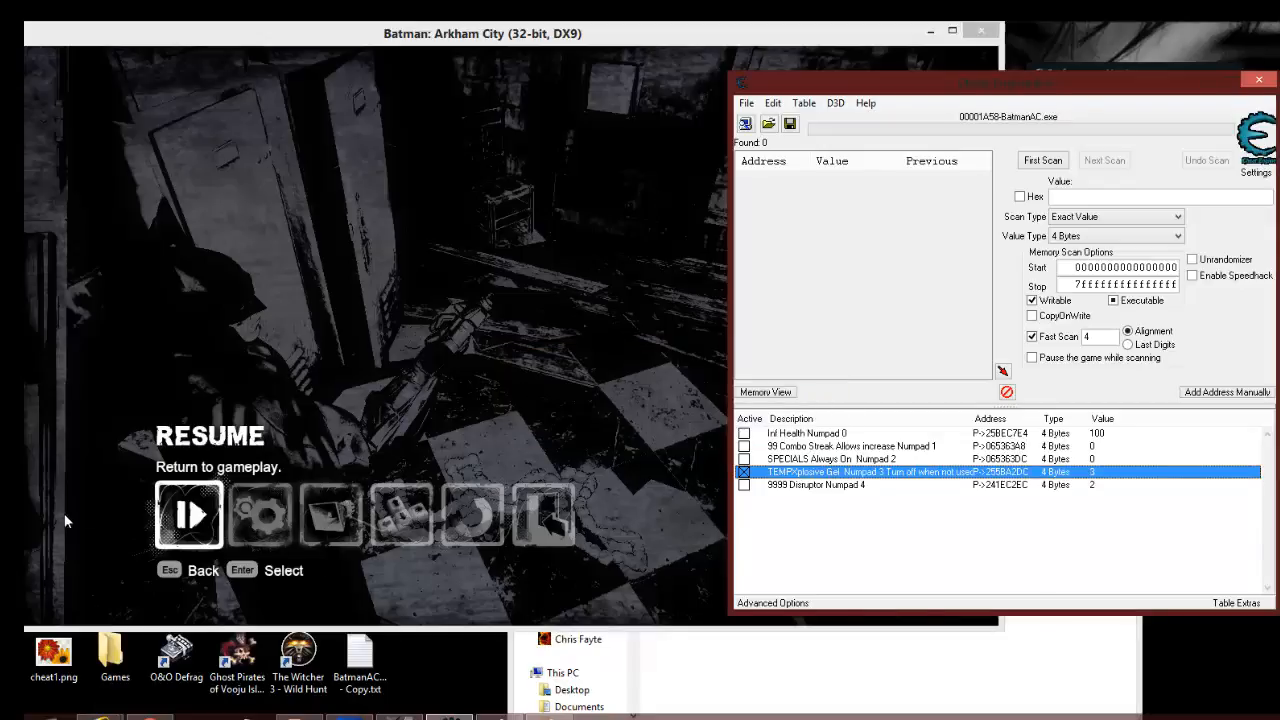
{"action": "left_click", "coordinate": [188, 515]}
{"action": "left_click", "coordinate": [188, 515]}
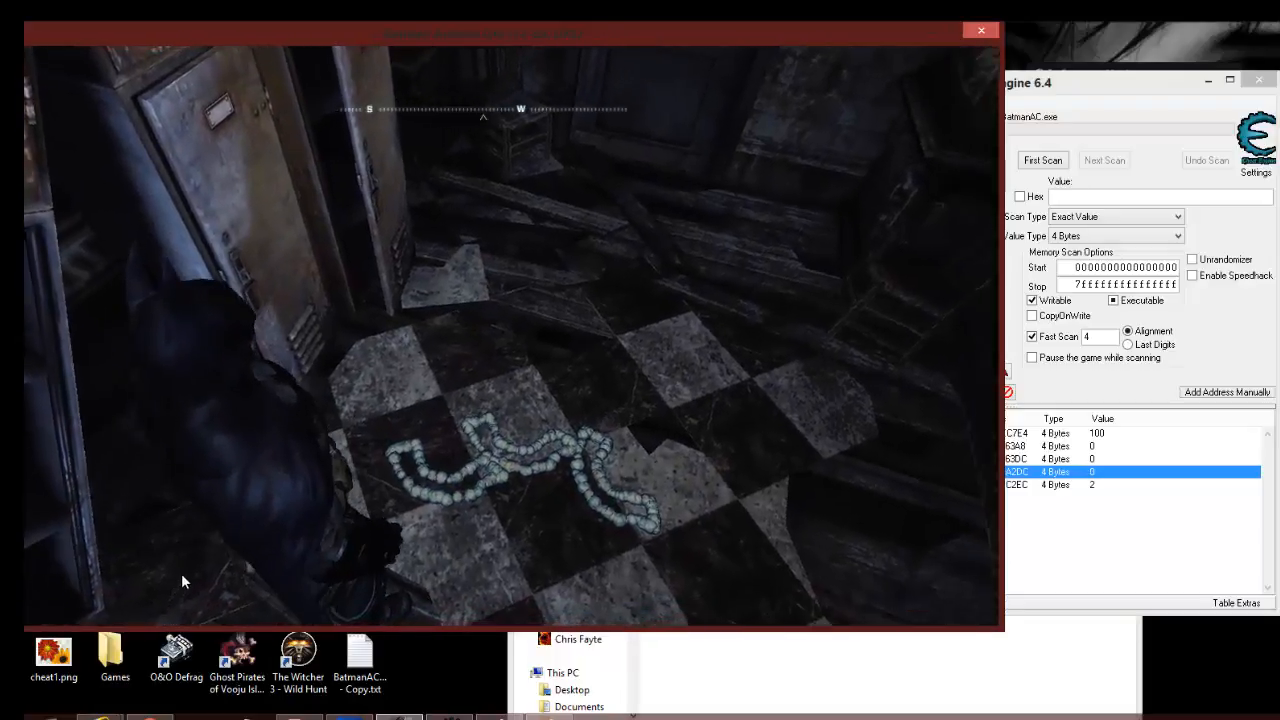
Spray explosive gel, open the gadget wheel, and switch back to the cheat table.
{"action": "key", "text": "3"}
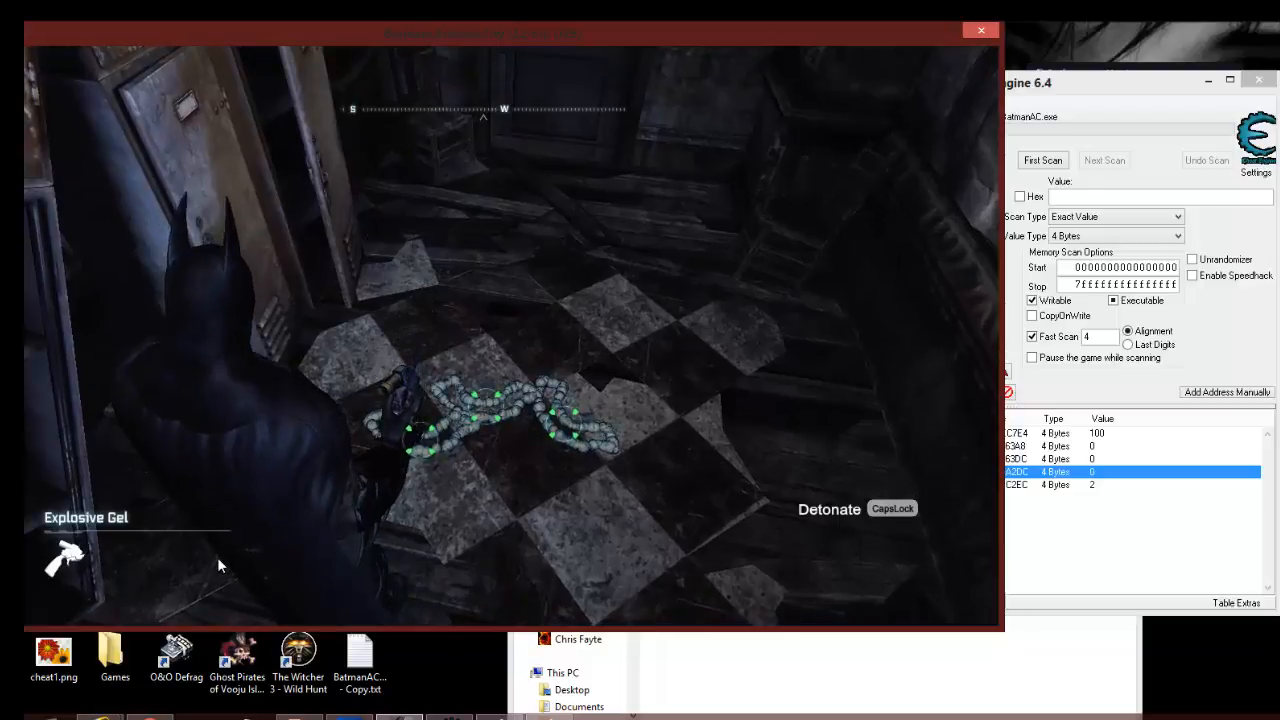
{"action": "key", "text": "1"}
{"action": "key", "text": "1"}
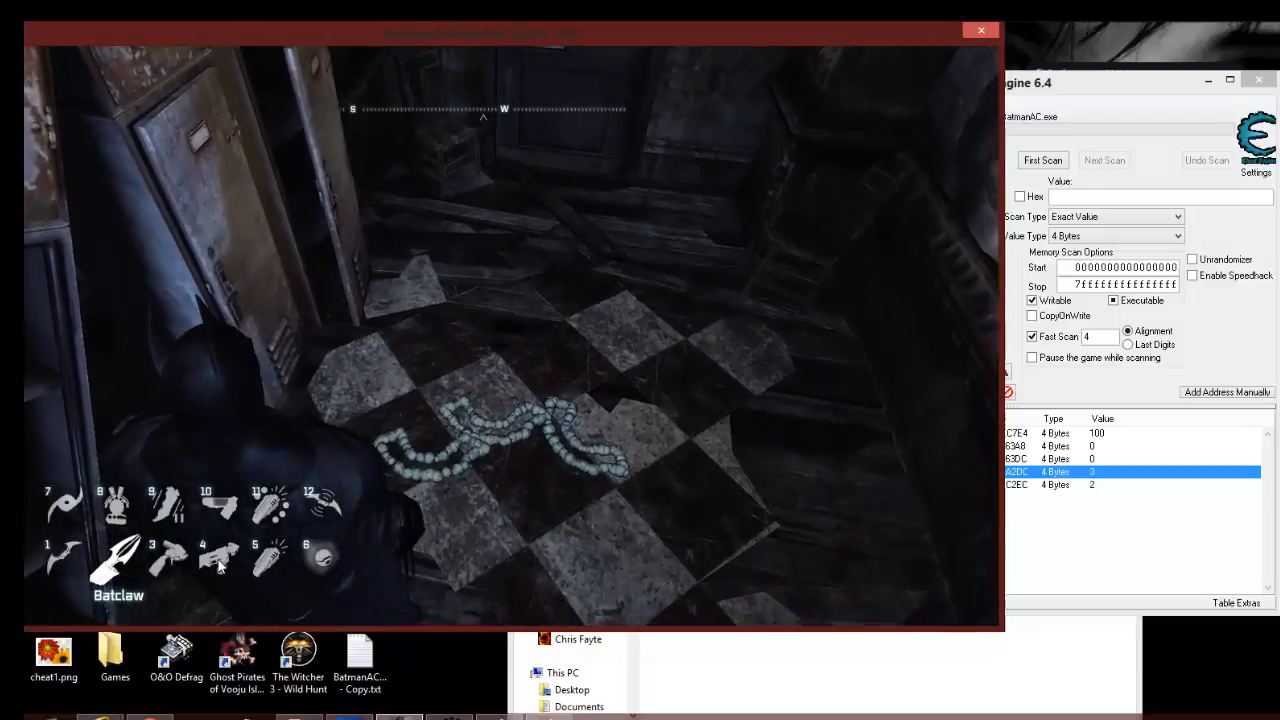
{"action": "key", "text": "1"}
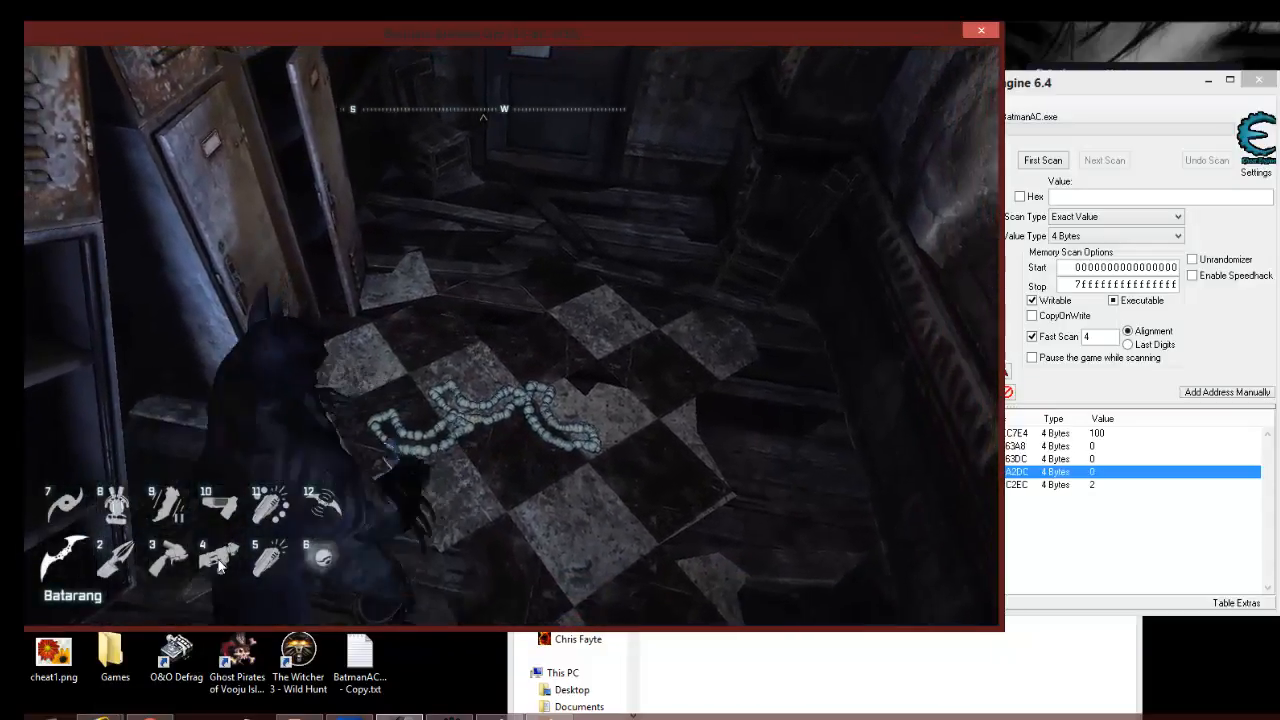
{"action": "key", "text": "alt+Tab"}
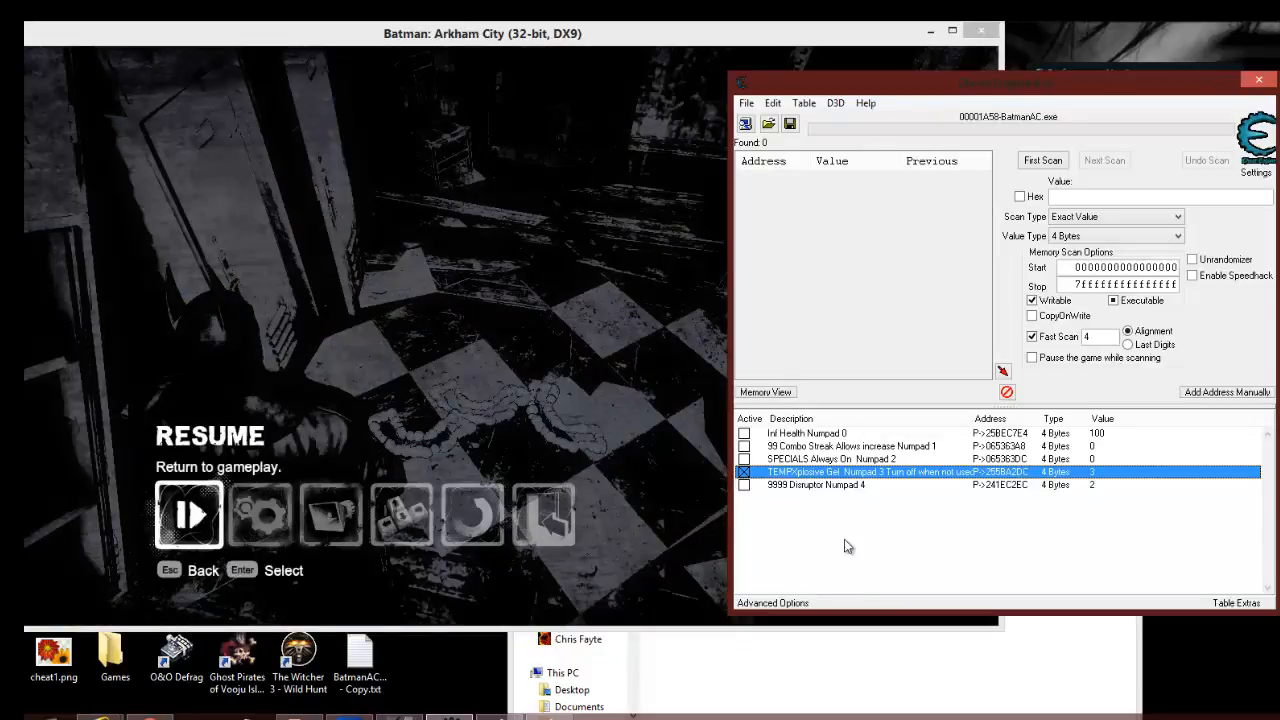
Deactivate the Xplosive Gel cheat entry and resume the game.
{"action": "left_click", "coordinate": [744, 472]}
{"action": "left_click", "coordinate": [745, 472]}
{"action": "left_click", "coordinate": [186, 517]}
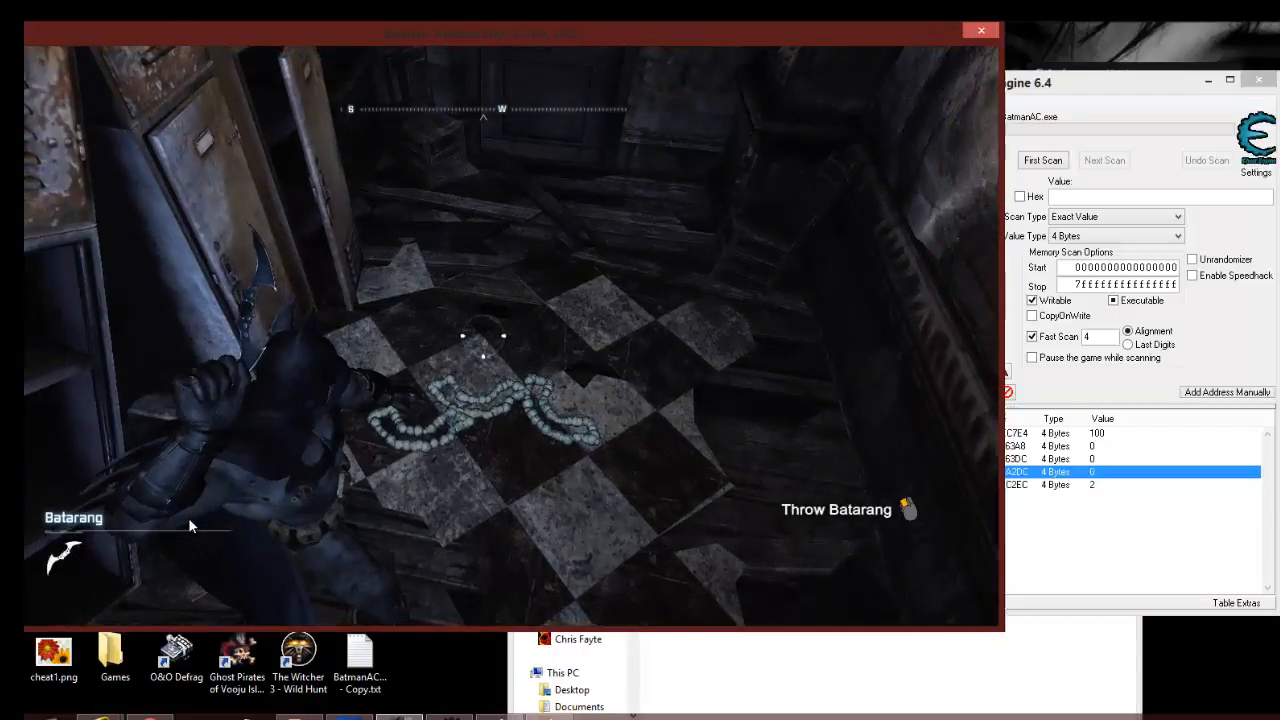
Select Explosive Gel, detonate the laid gel with Caps Lock, then pause the game.
{"action": "key", "text": "w"}
{"action": "key", "text": "2"}
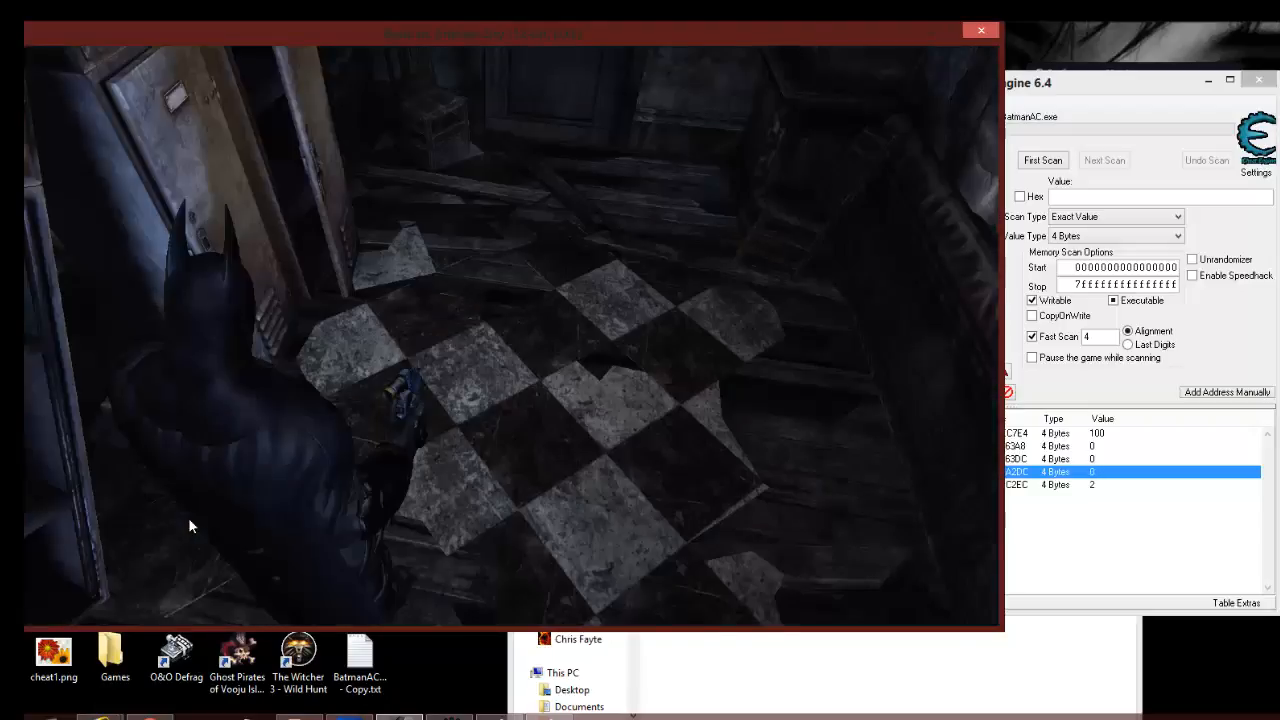
{"action": "key", "text": "Caps_Lock"}
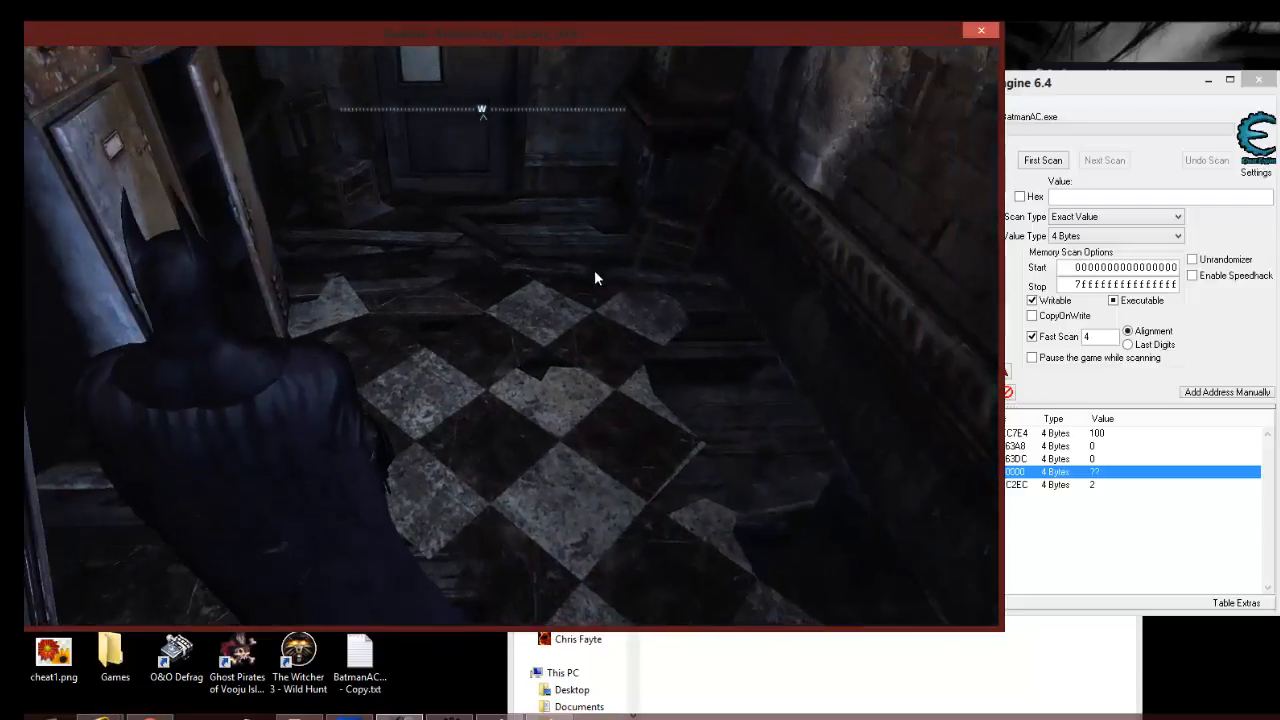
{"action": "key", "text": "Escape"}
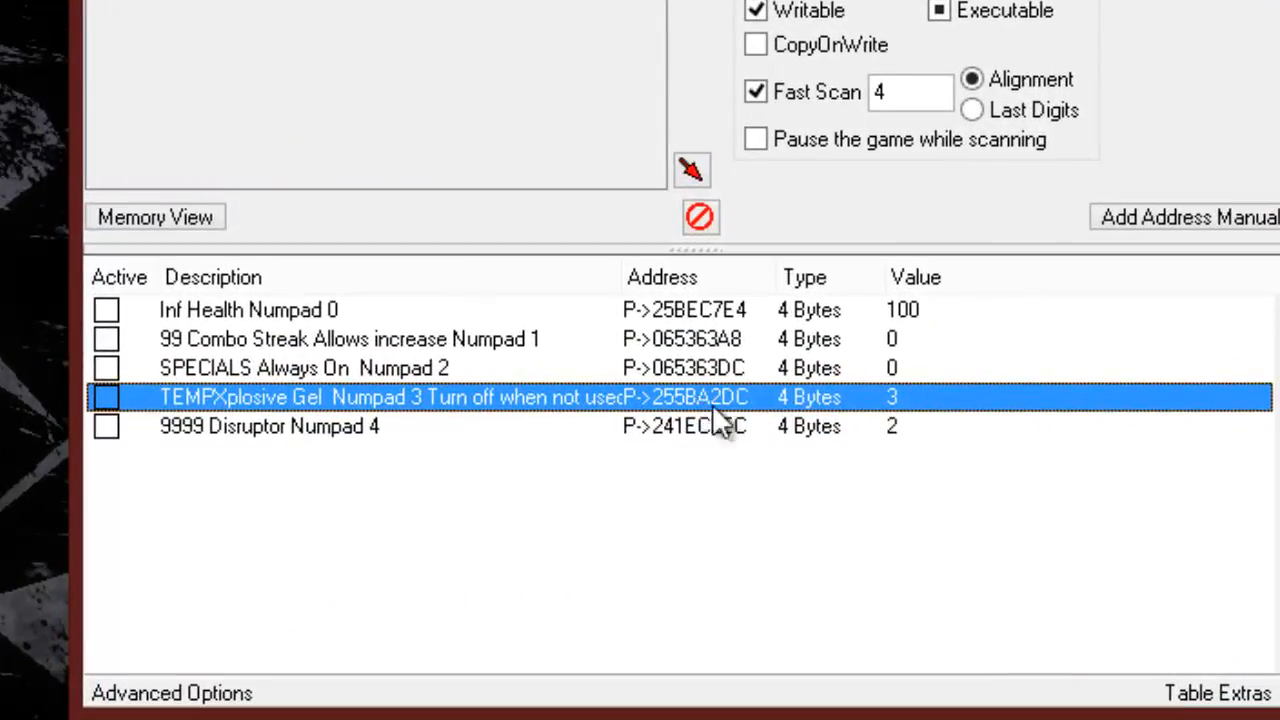
Track what writes to the address the Xplosive Gel pointer points at.
{"action": "right_click", "coordinate": [680, 410]}
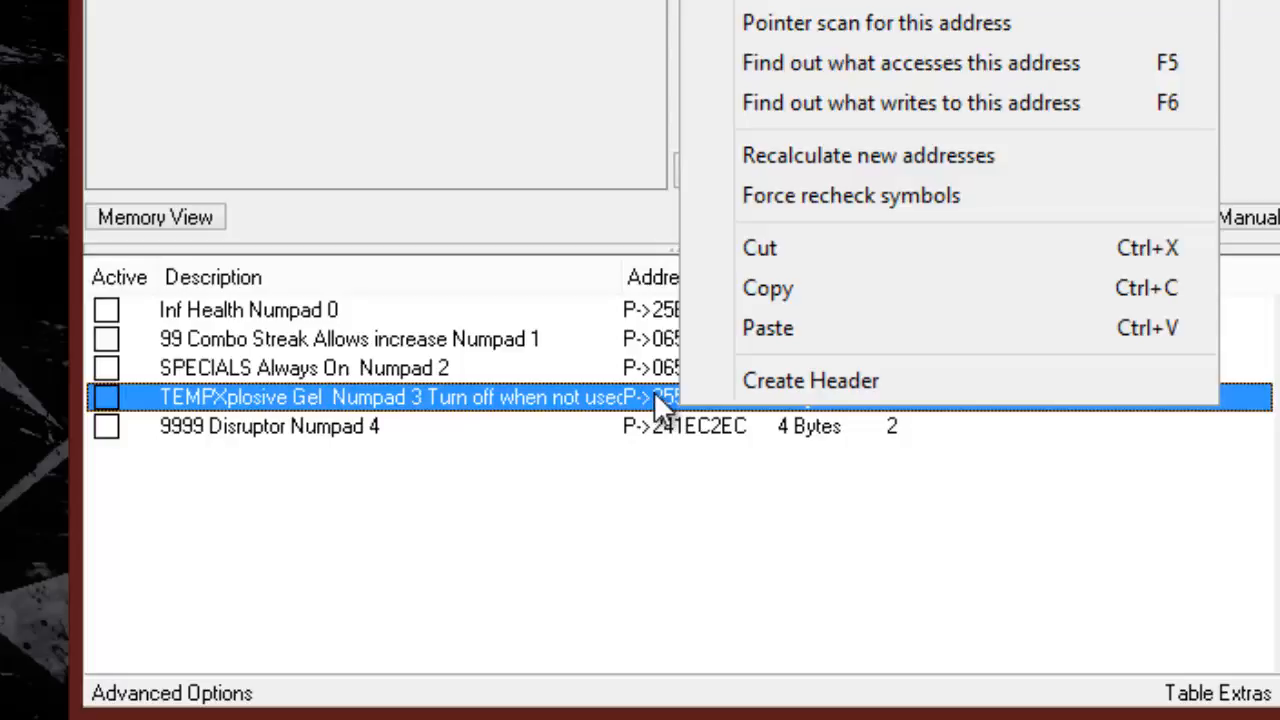
{"action": "left_click", "coordinate": [877, 100]}
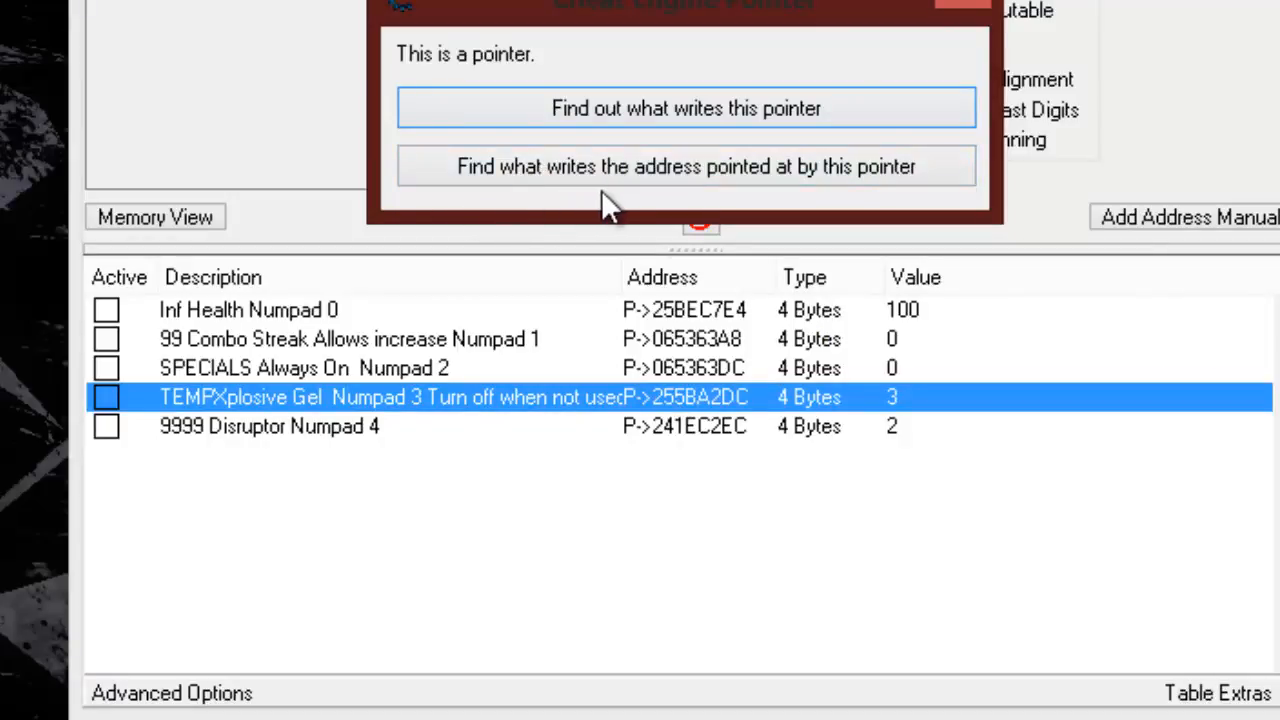
{"action": "left_click", "coordinate": [837, 166]}
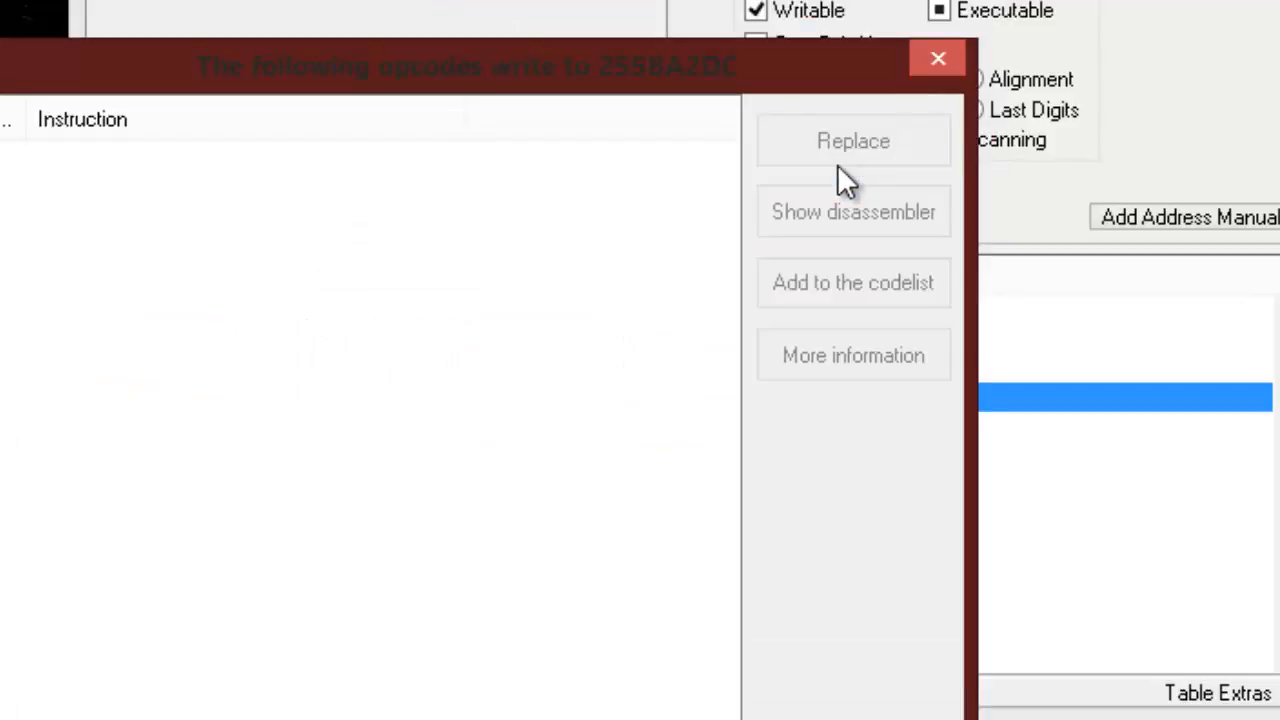
Move the opcodes window aside to expose the cheat table.
{"action": "left_click_drag", "start_coordinate": [437, 78], "coordinate": [797, 78]}
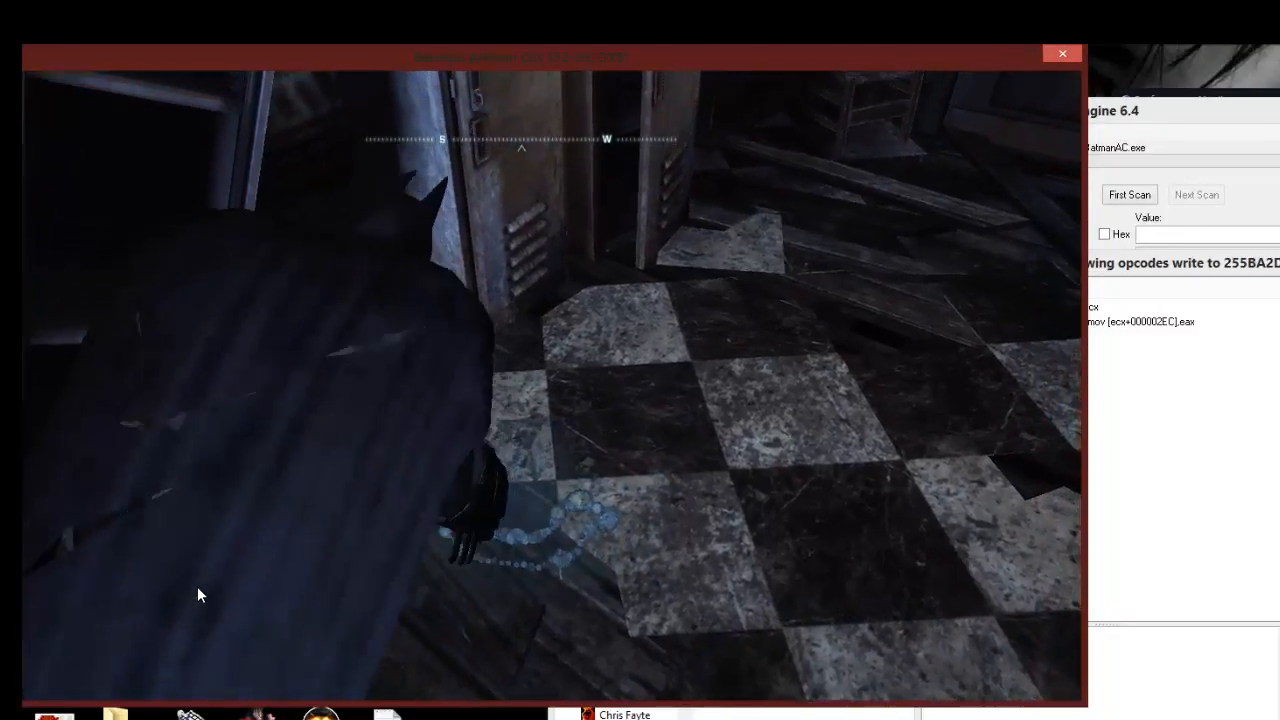
Back in Cheat Engine, select the mov [ecx+000002EC],eax instruction in the opcodes list.
{"action": "key", "text": "alt+Tab"}
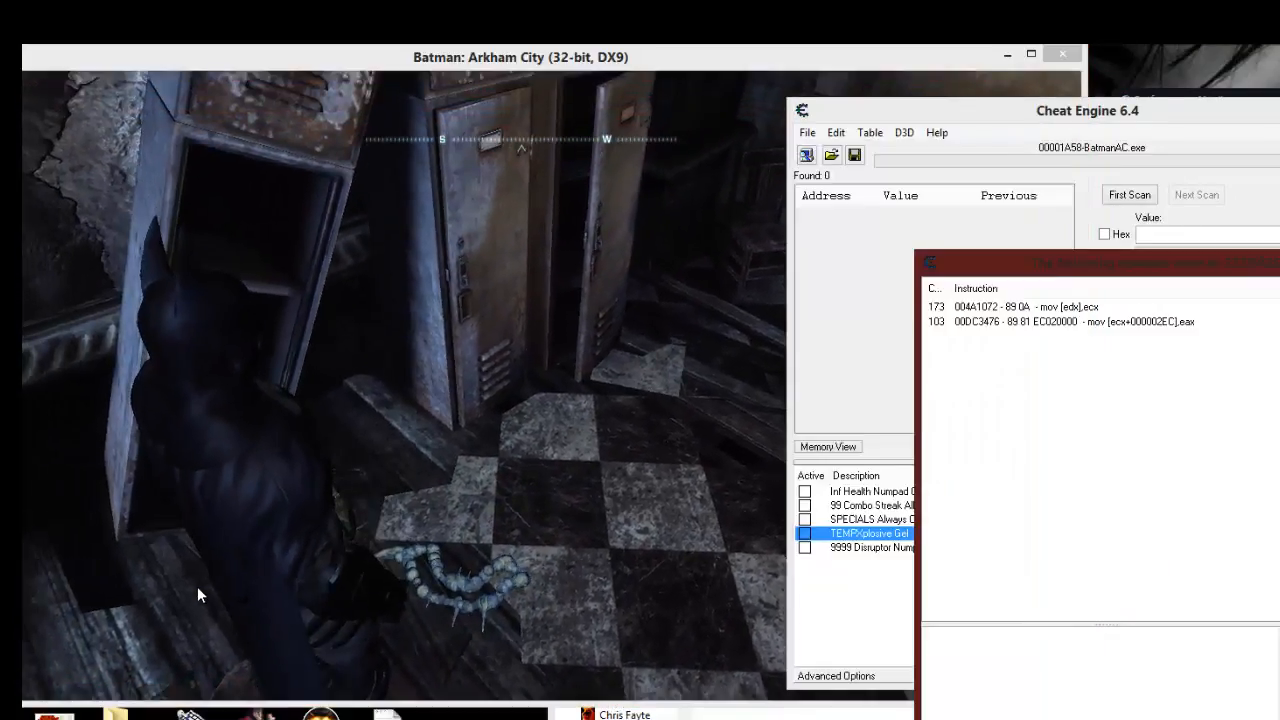
{"action": "left_click", "coordinate": [1010, 307]}
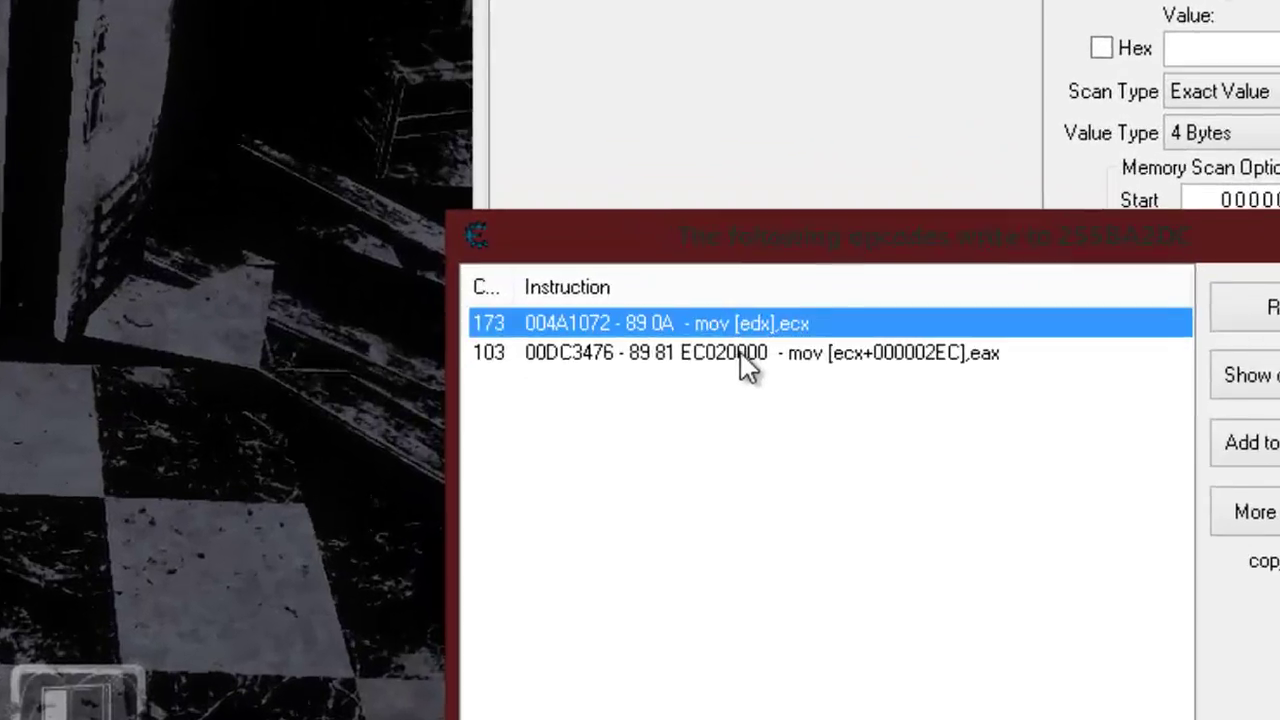
{"action": "left_click", "coordinate": [748, 360]}
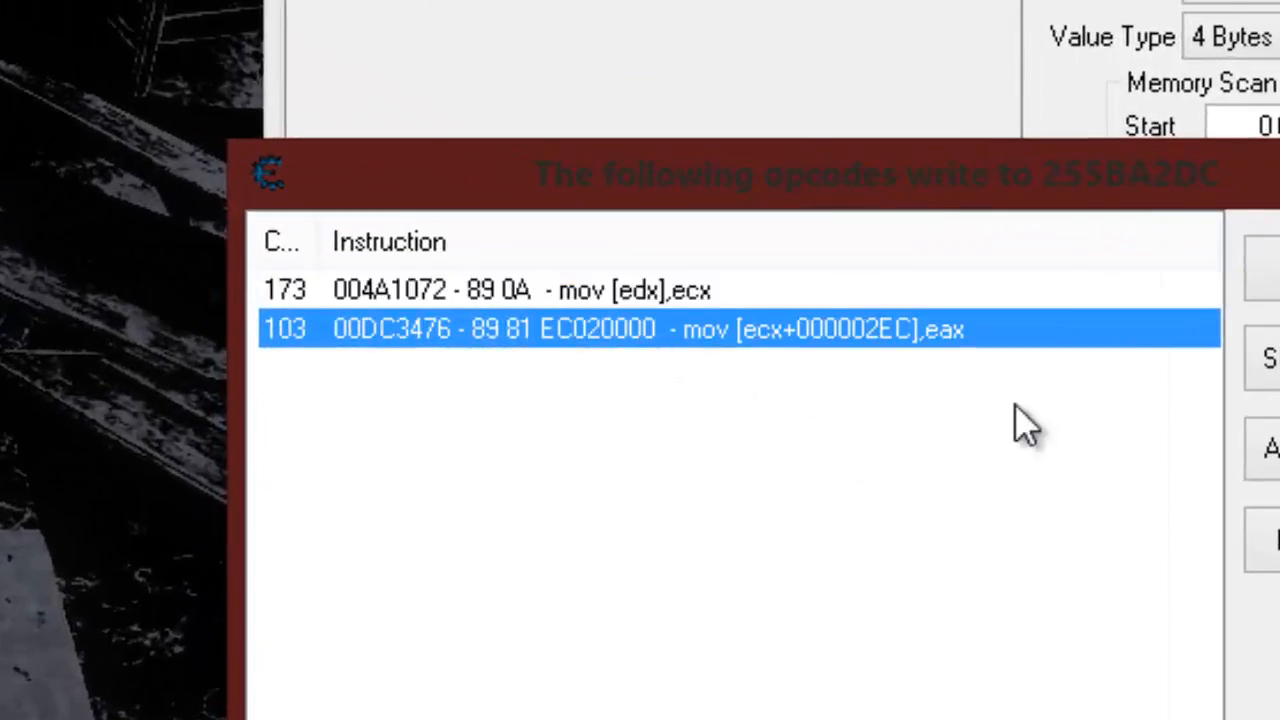
{"action": "left_click", "coordinate": [733, 405]}
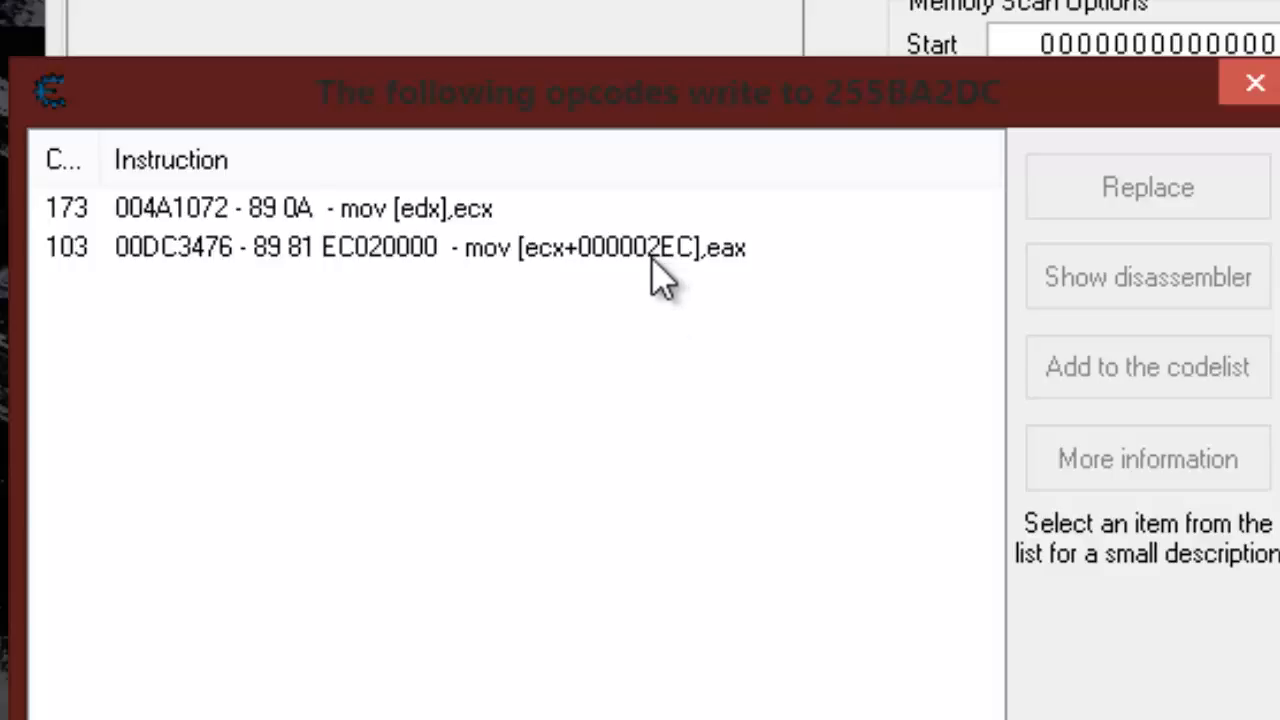
{"action": "left_click_drag", "start_coordinate": [770, 118], "coordinate": [756, 200]}
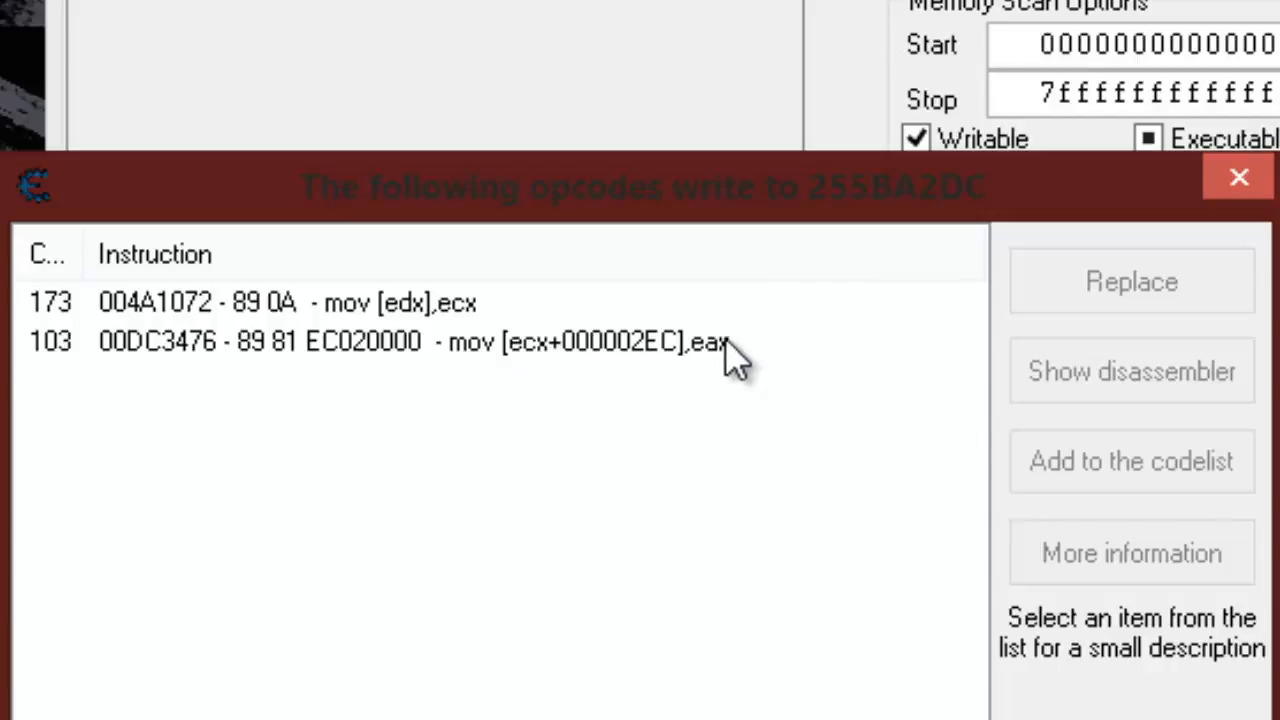
{"action": "left_click", "coordinate": [690, 342]}
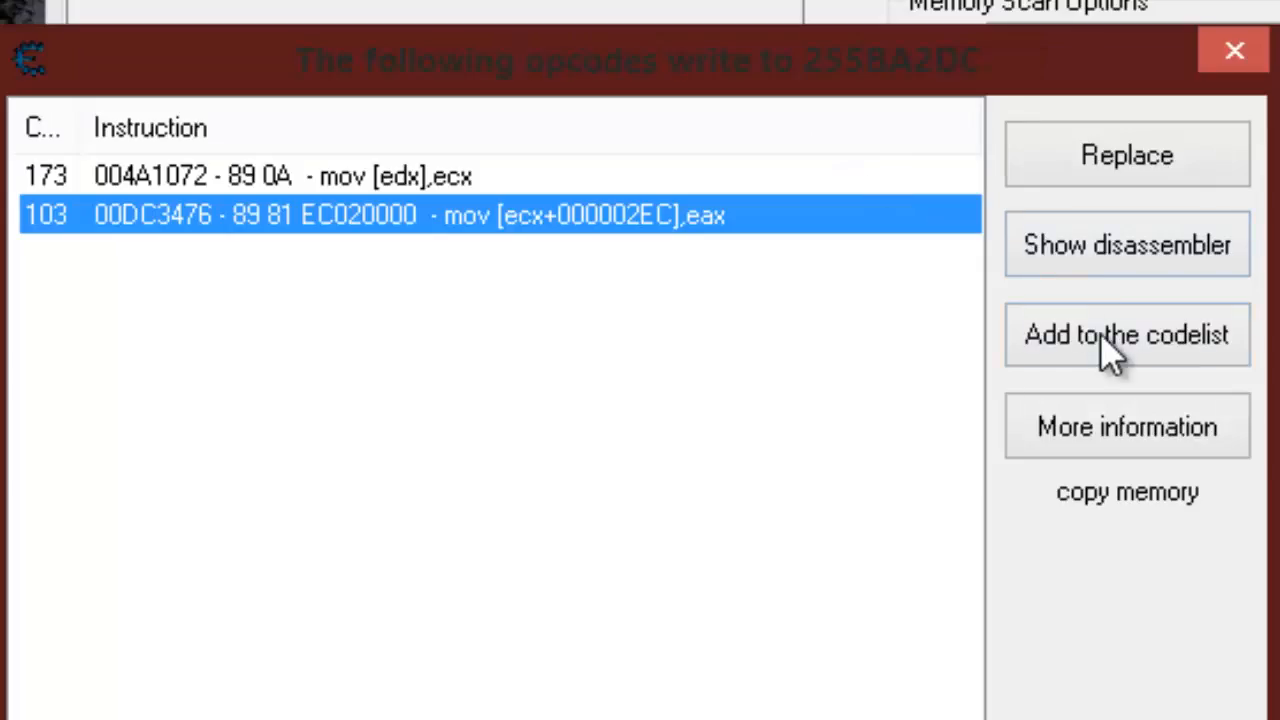
{"action": "mouse_move", "coordinate": [1127, 245]}
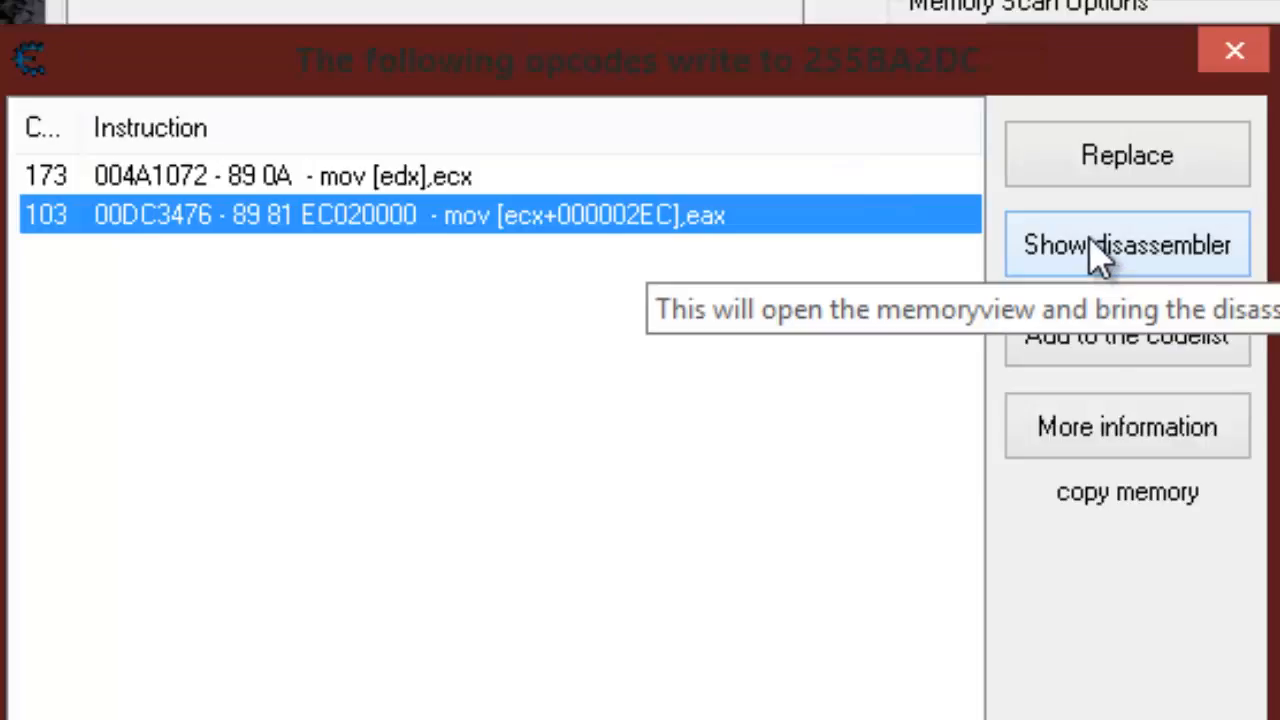
Show the instruction in the disassembler and select the sub eax,[ebp+00000280] row.
{"action": "left_click", "coordinate": [1115, 252]}
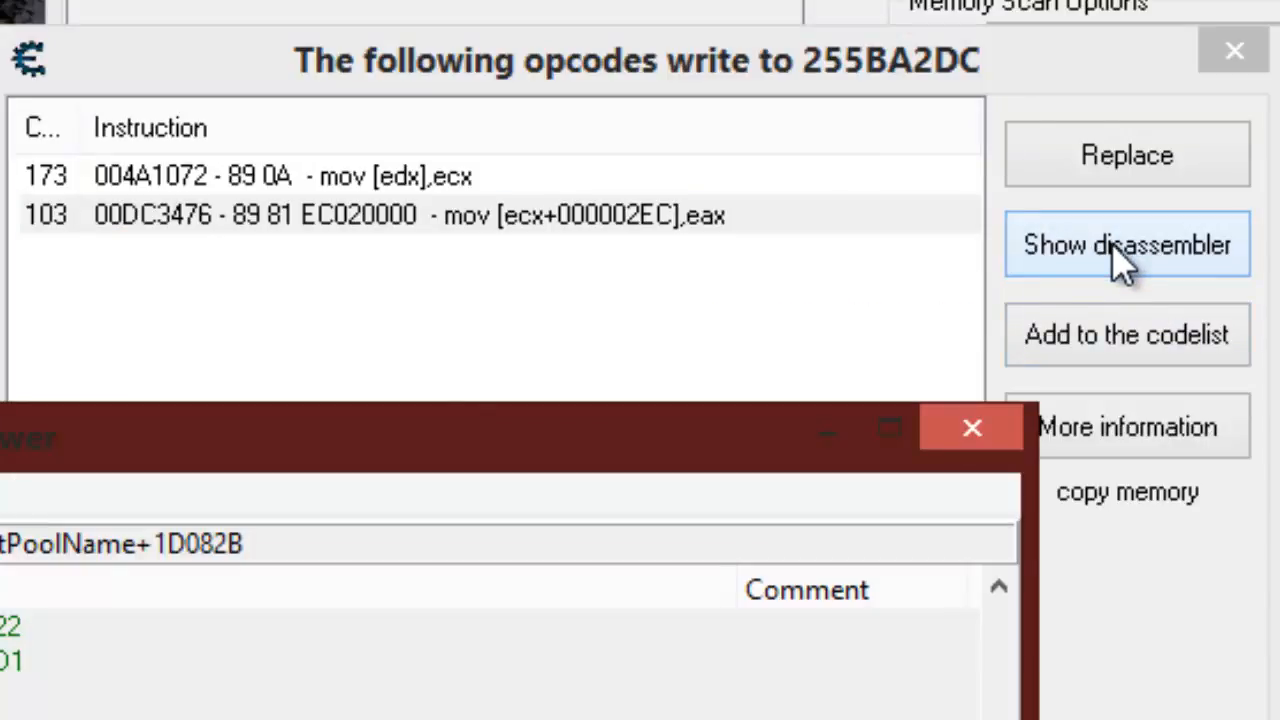
{"action": "mouse_move", "coordinate": [415, 415]}
{"action": "left_mouse_down"}
{"action": "mouse_move", "coordinate": [653, 212]}
{"action": "mouse_move", "coordinate": [673, 215]}
{"action": "left_mouse_up"}
{"action": "left_click", "coordinate": [402, 458]}
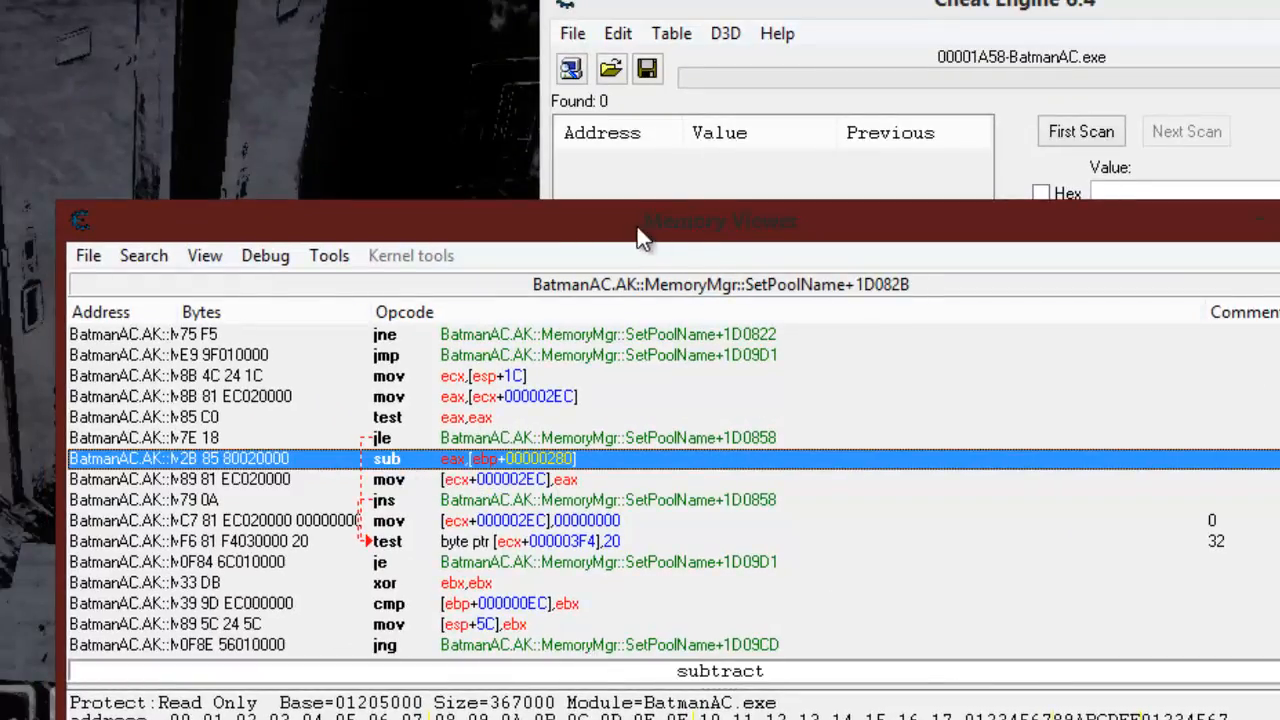
{"action": "left_click_drag", "start_coordinate": [642, 230], "coordinate": [812, 241]}
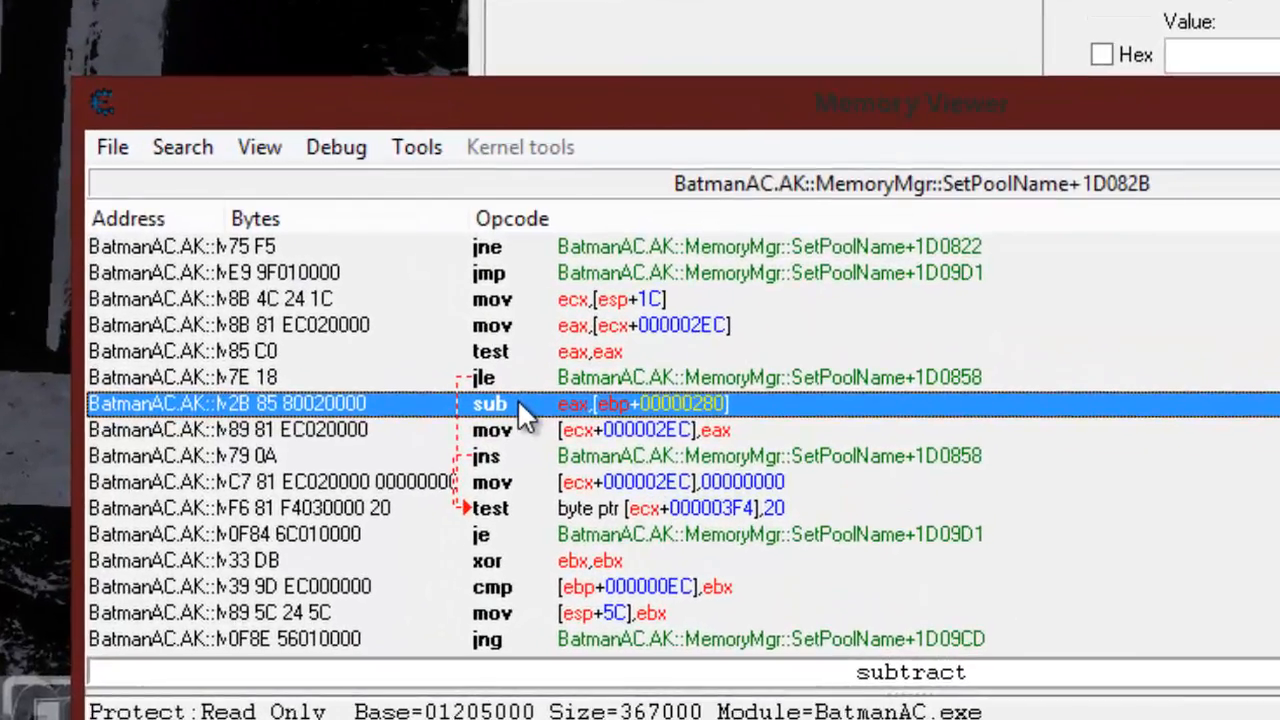
Replace the sub eax,[ebp+00000280] instruction with code that does nothing (six nops).
{"action": "right_click", "coordinate": [517, 399]}
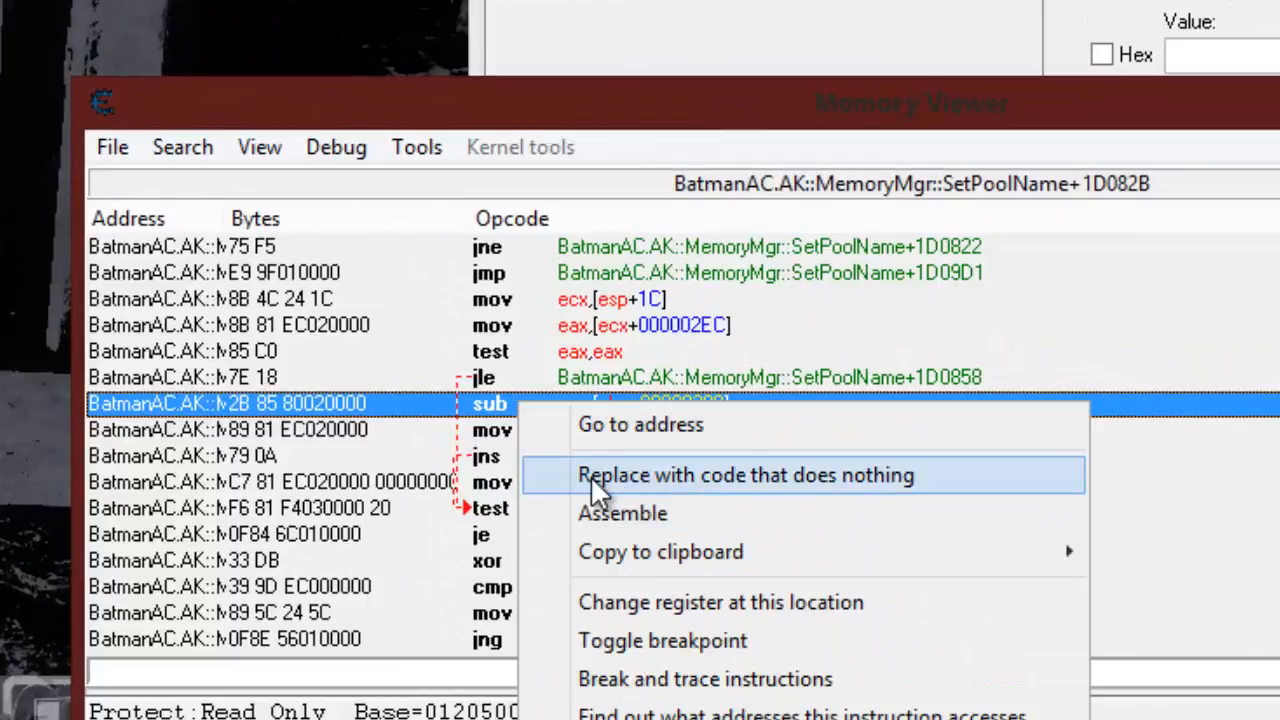
{"action": "key", "text": "Escape"}
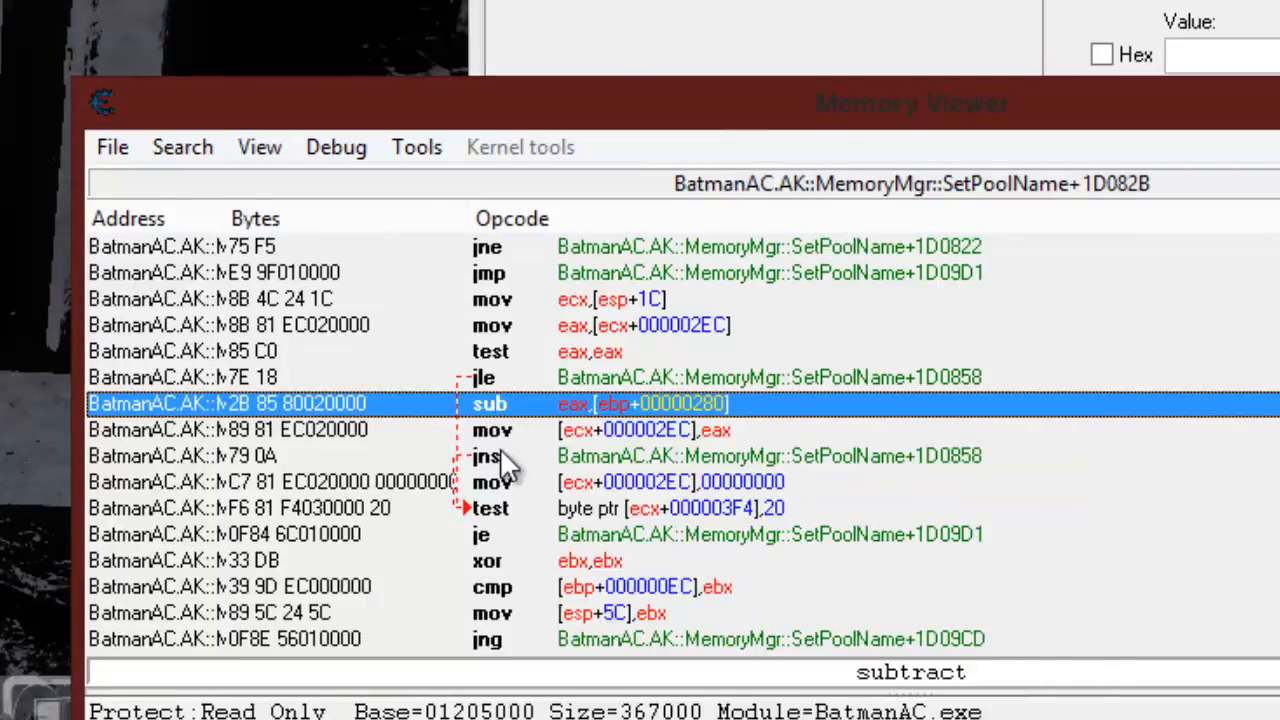
{"action": "left_click", "coordinate": [490, 432]}
{"action": "left_click", "coordinate": [498, 400]}
{"action": "right_click", "coordinate": [565, 408]}
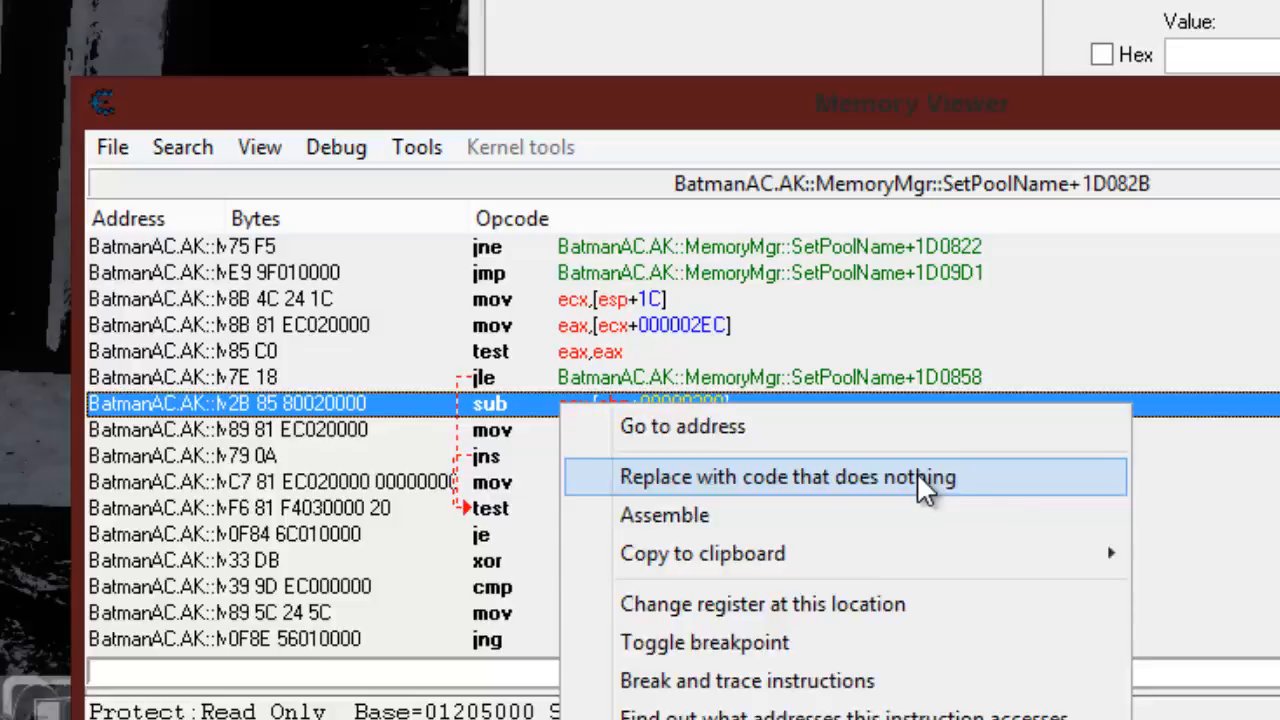
{"action": "left_click", "coordinate": [917, 472]}
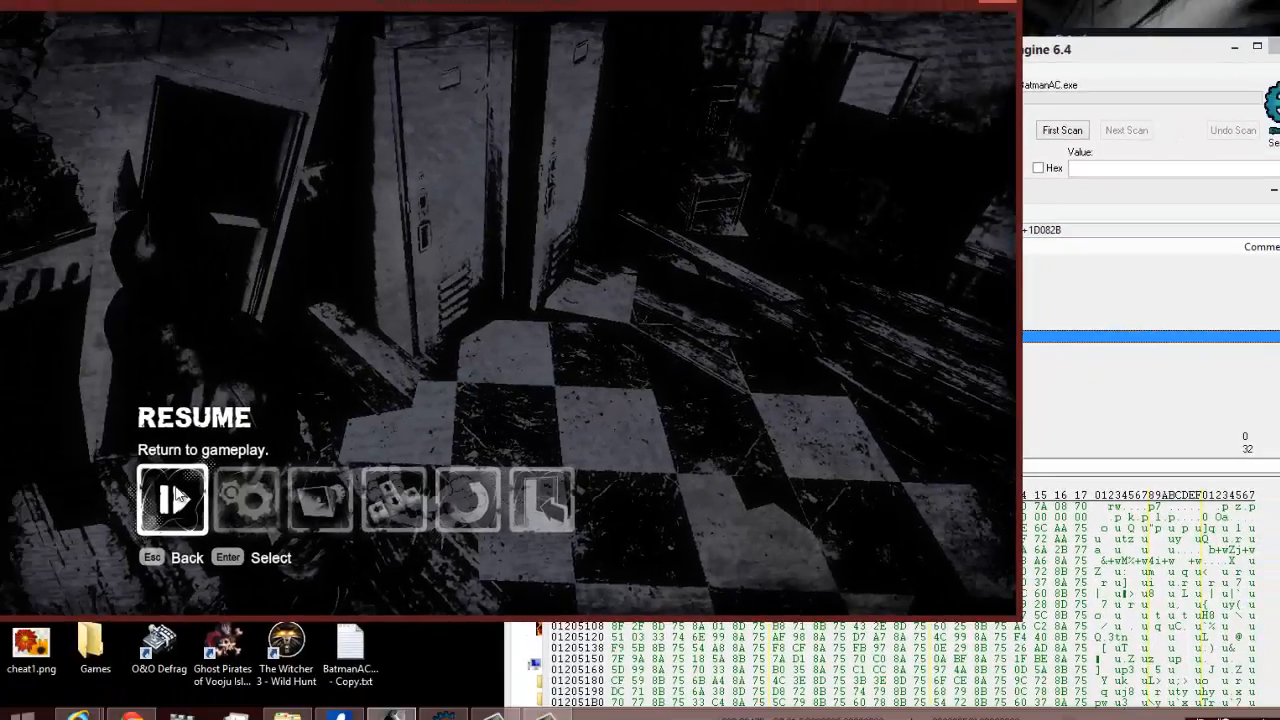
Resume the game, equip and spray Explosive Gel, detonate it with Caps Lock, then Alt-Tab out.
{"action": "left_click", "coordinate": [178, 497]}
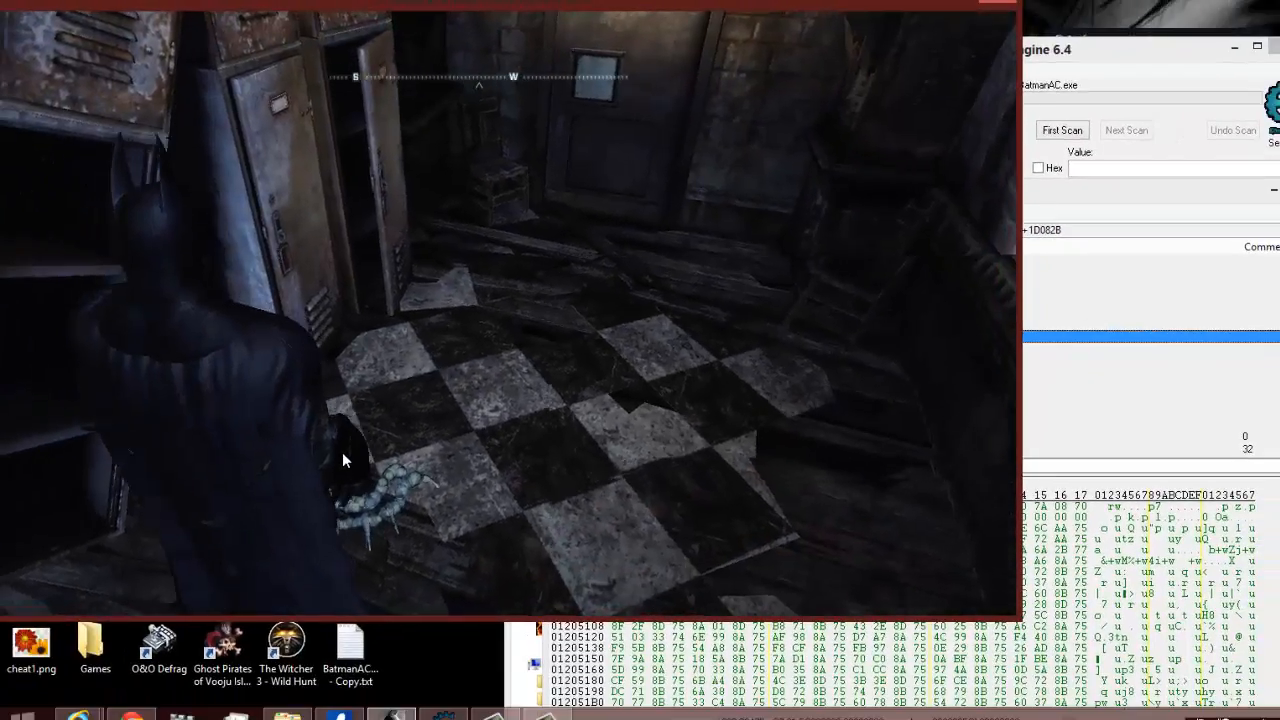
{"action": "key", "text": "3"}
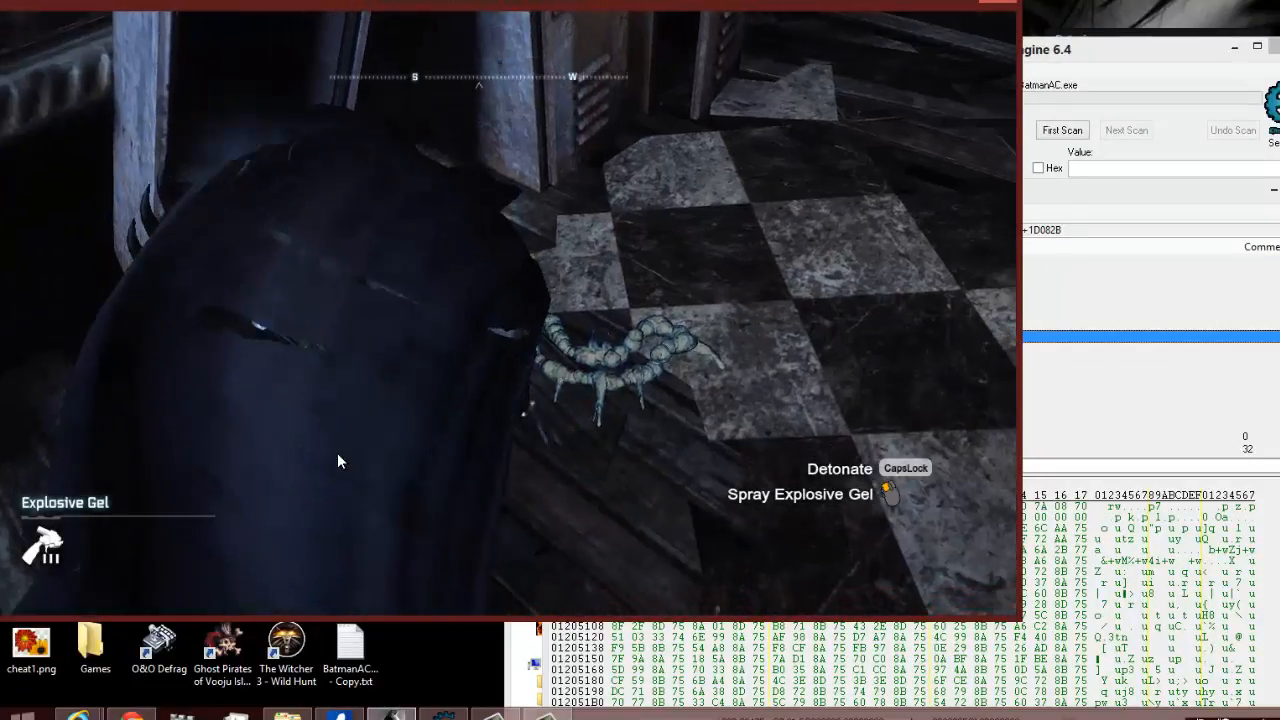
{"action": "key", "text": "w"}
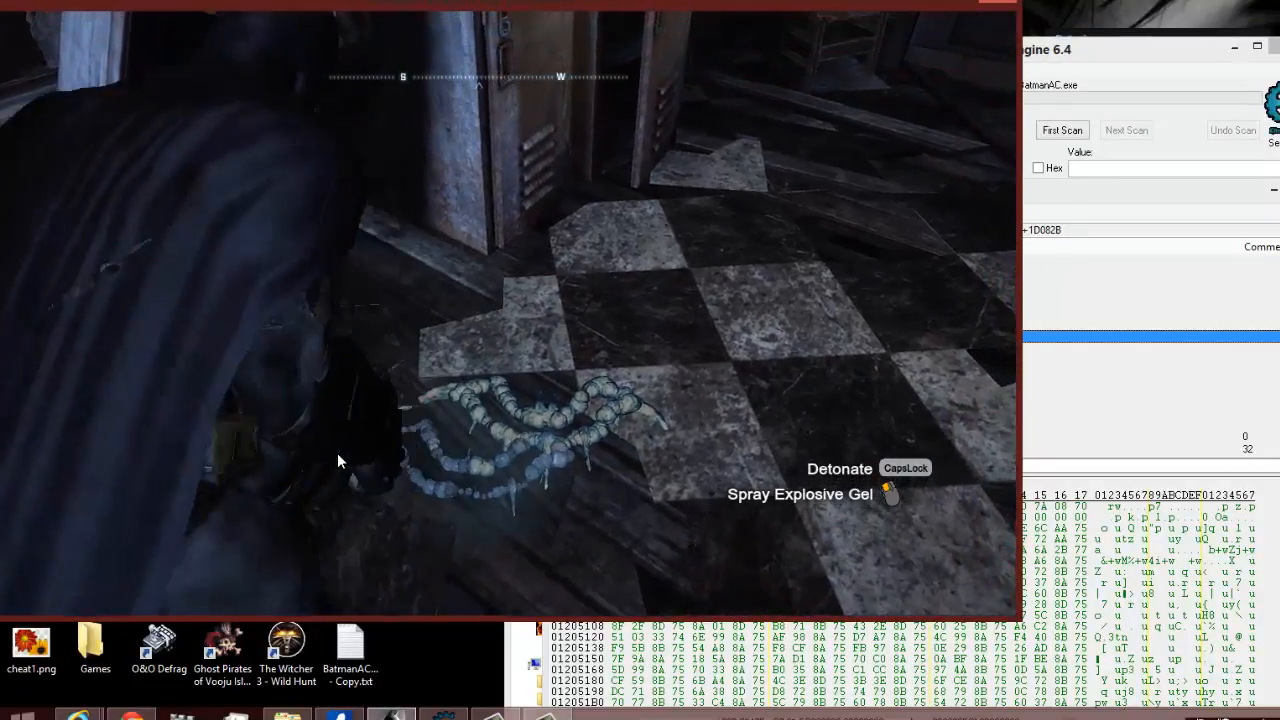
{"action": "key", "text": "w"}
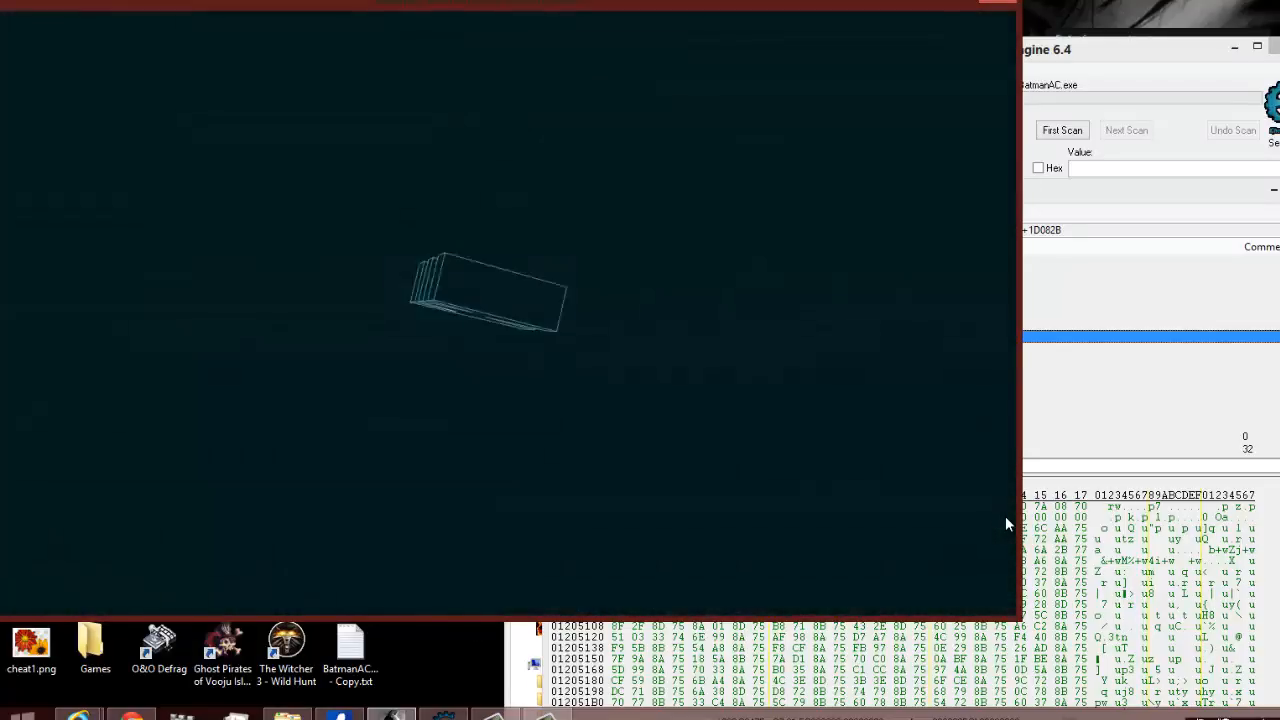
{"action": "key", "text": "Caps_Lock"}
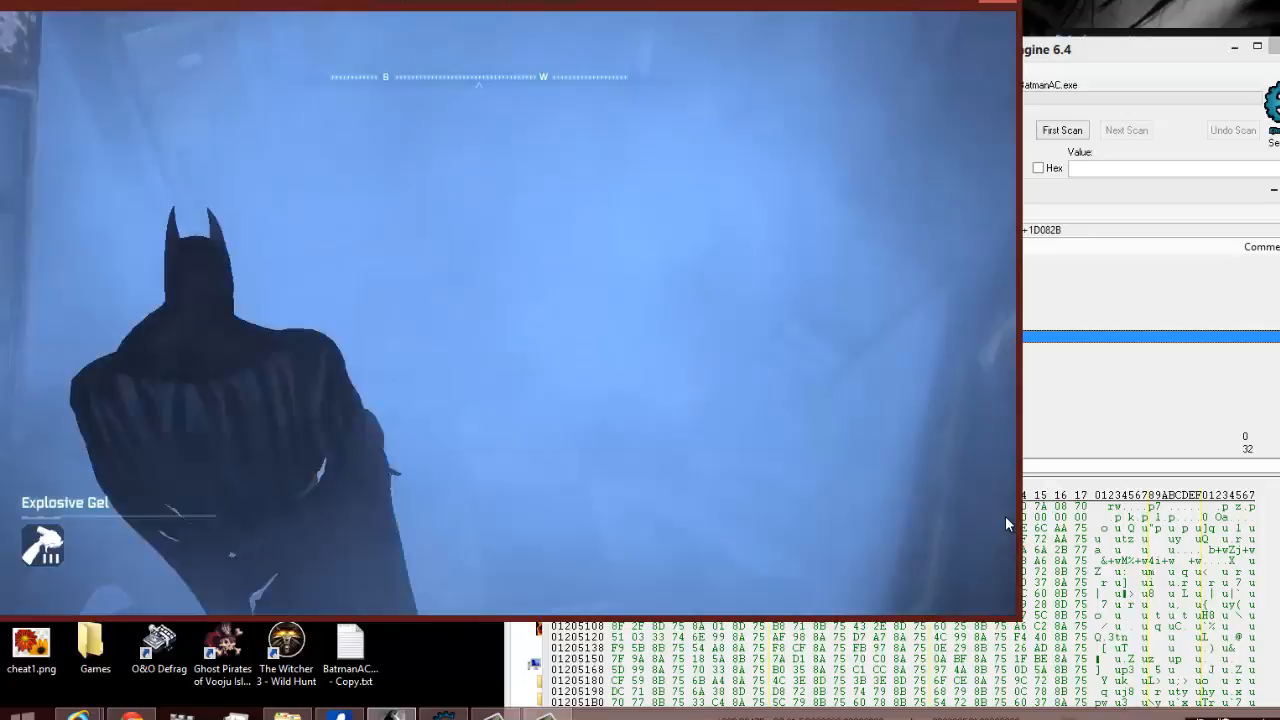
{"action": "key", "text": "alt+Tab"}
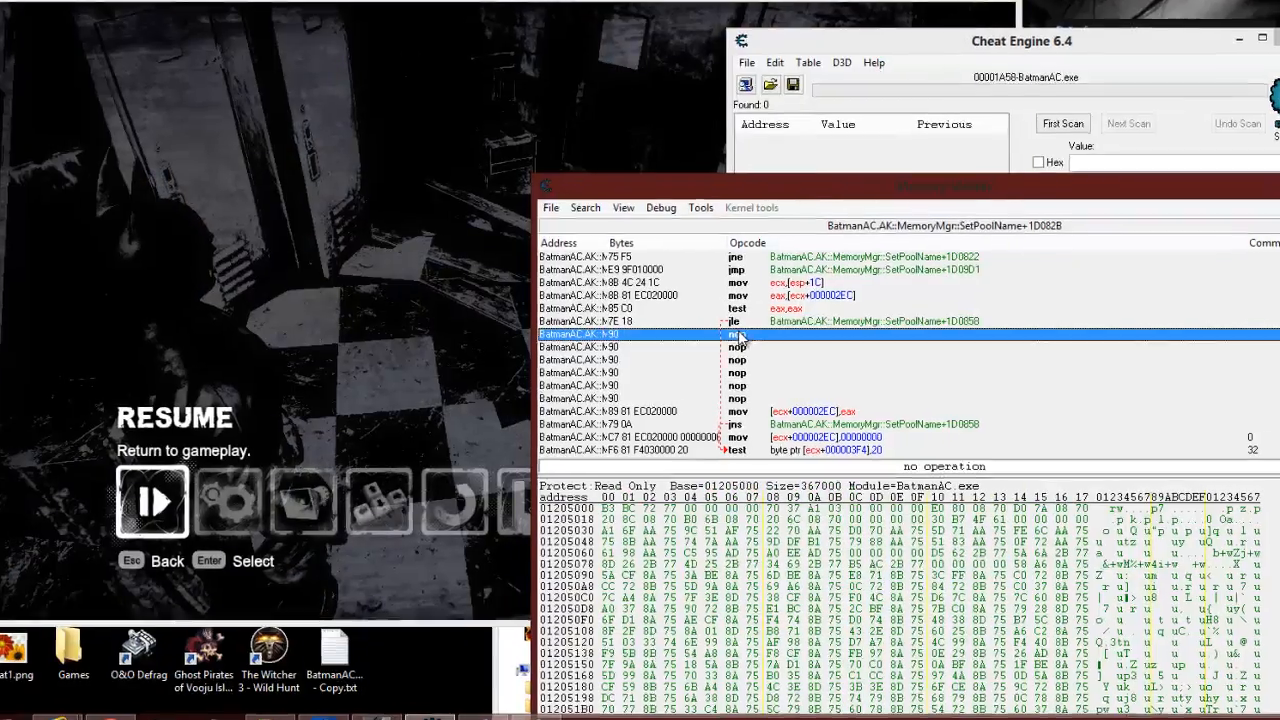
Restore the original subtract instruction over the nops, then open the Tools menu.
{"action": "right_click", "coordinate": [745, 340]}
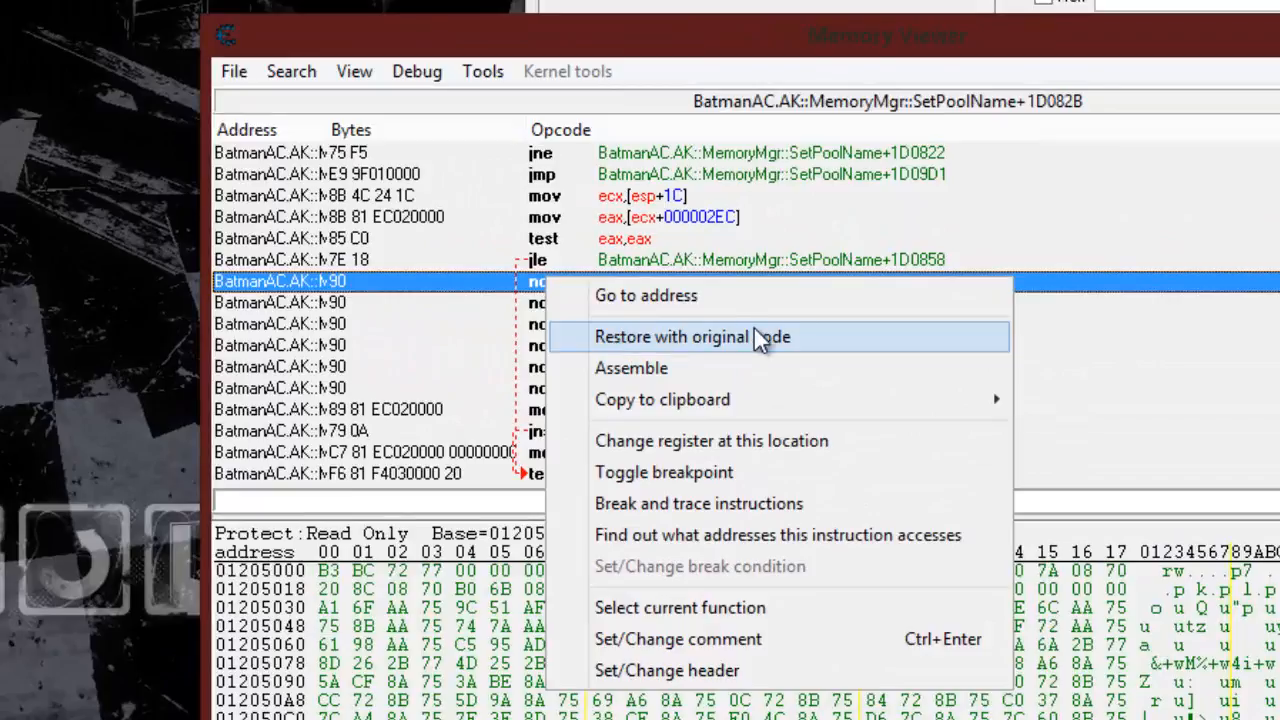
{"action": "left_click", "coordinate": [775, 340]}
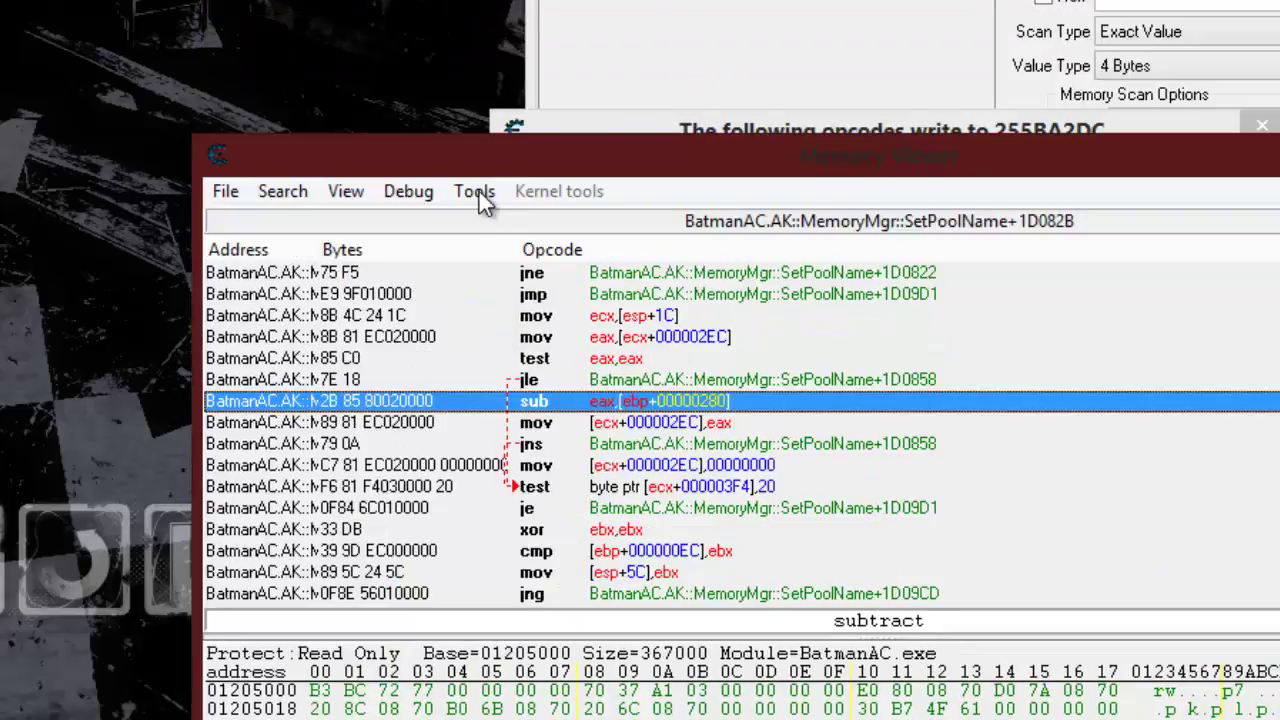
{"action": "left_click", "coordinate": [474, 191]}
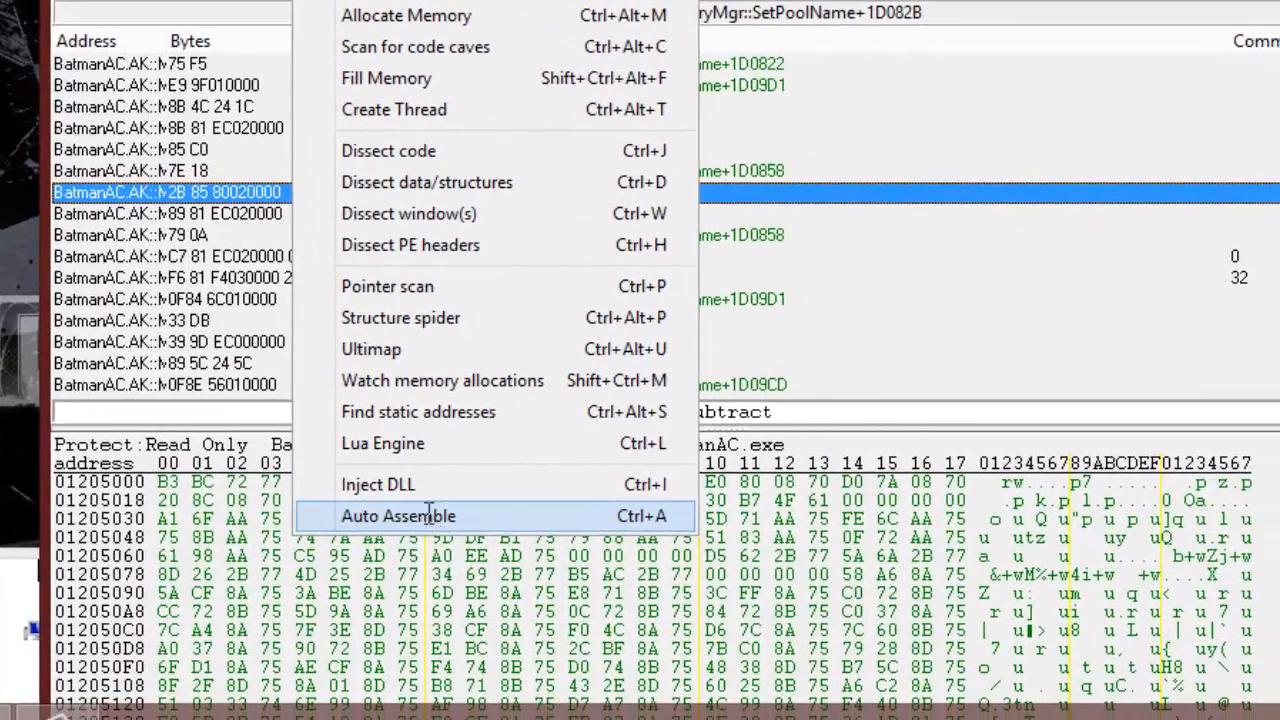
Create a new auto-assemble script and insert the Cheat Table framework code template.
{"action": "left_click", "coordinate": [426, 511]}
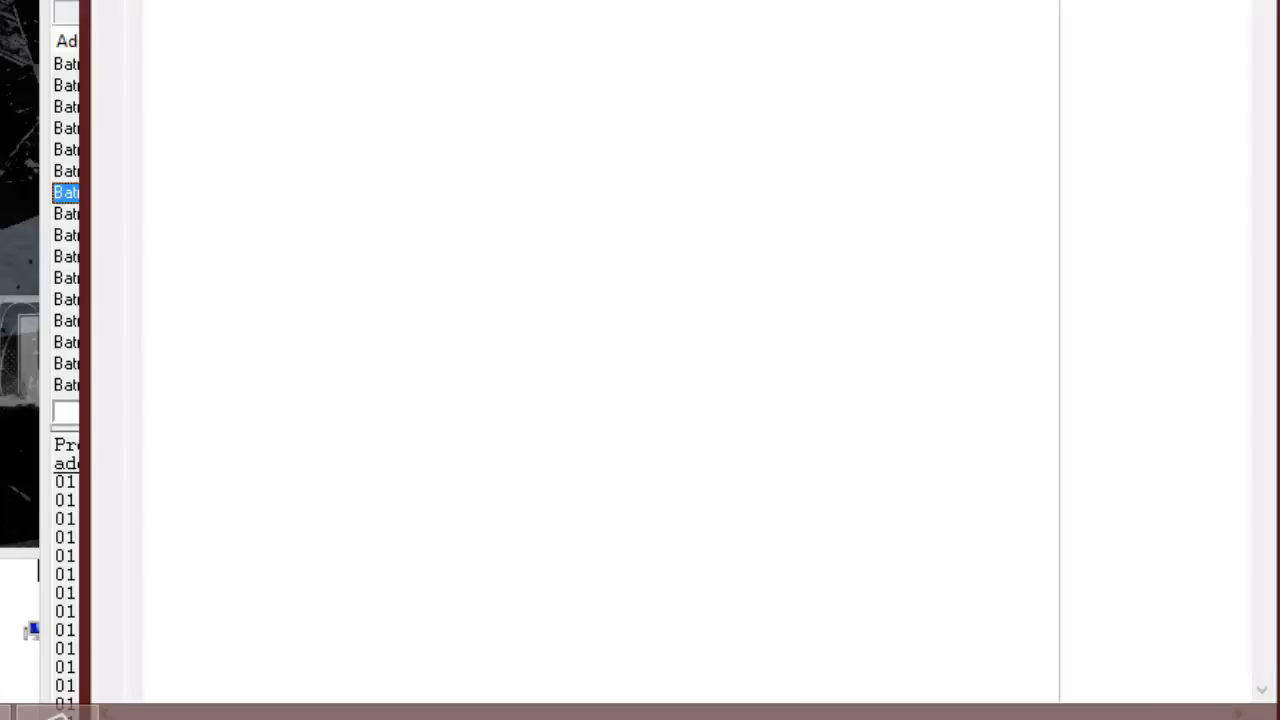
{"action": "left_click", "coordinate": [318, 40]}
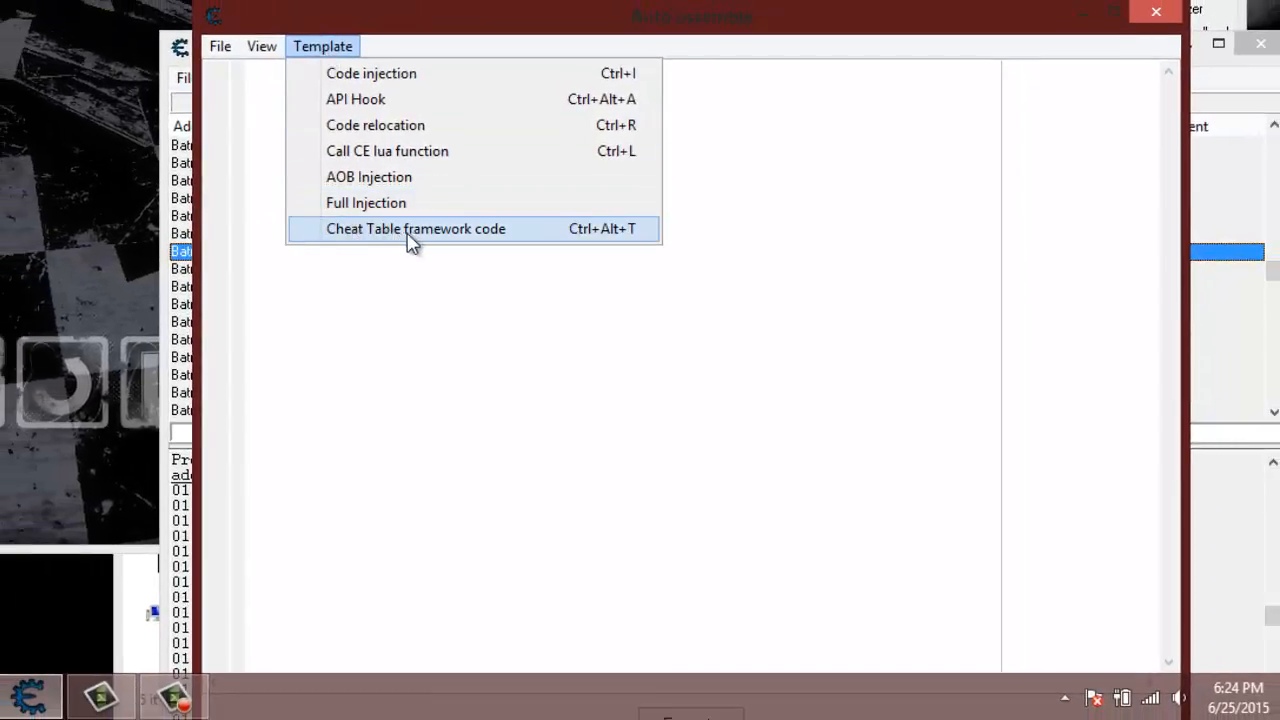
{"action": "left_click", "coordinate": [495, 232]}
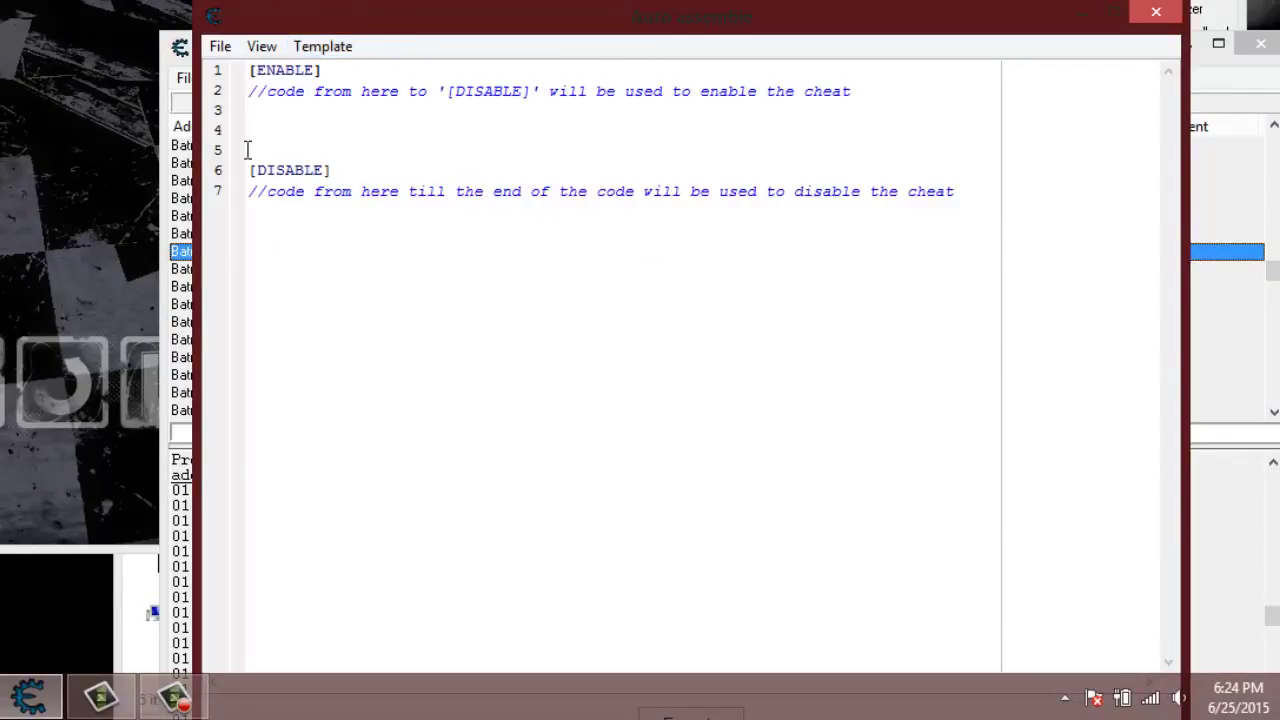
{"action": "left_click", "coordinate": [323, 46]}
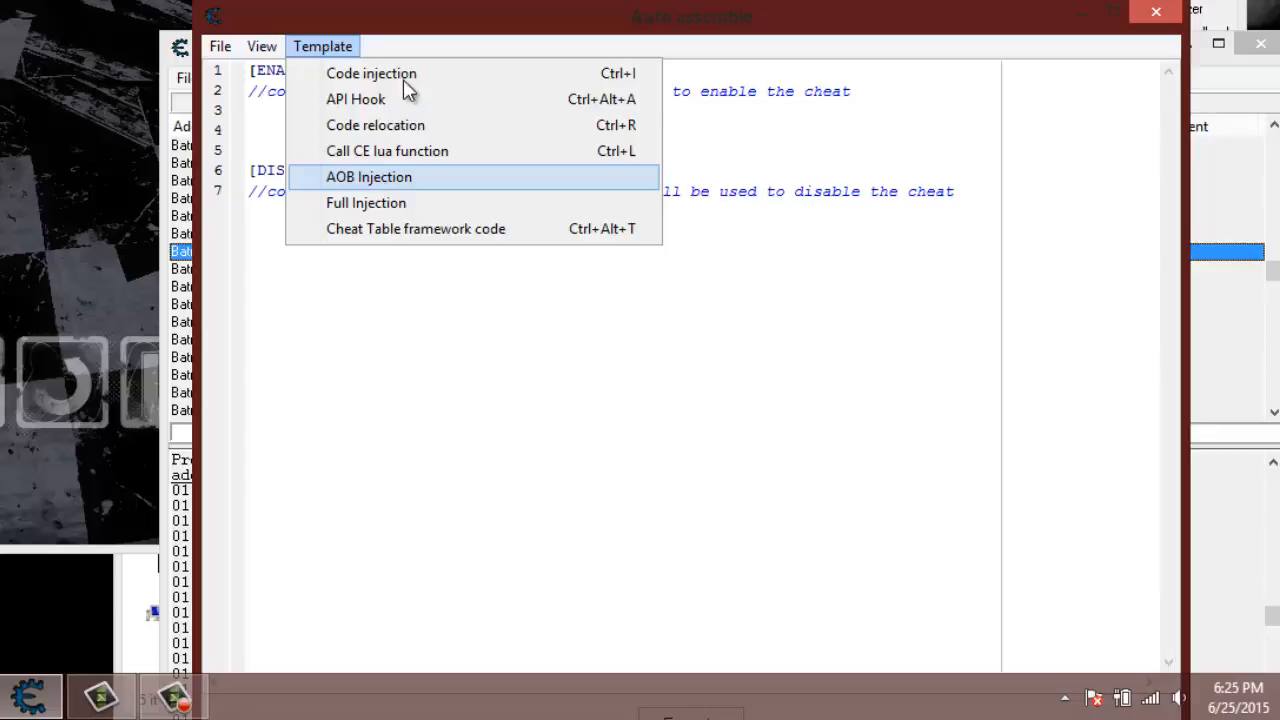
{"action": "left_click", "coordinate": [371, 73]}
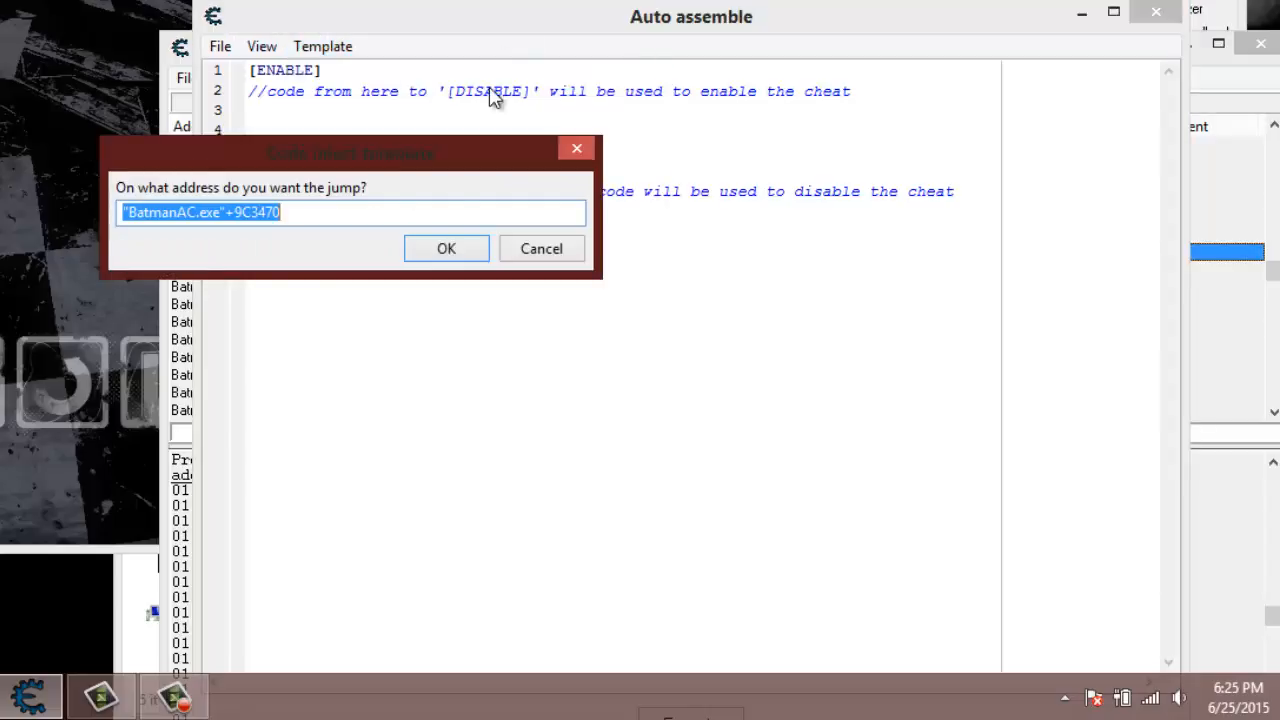
{"action": "left_click", "coordinate": [446, 248]}
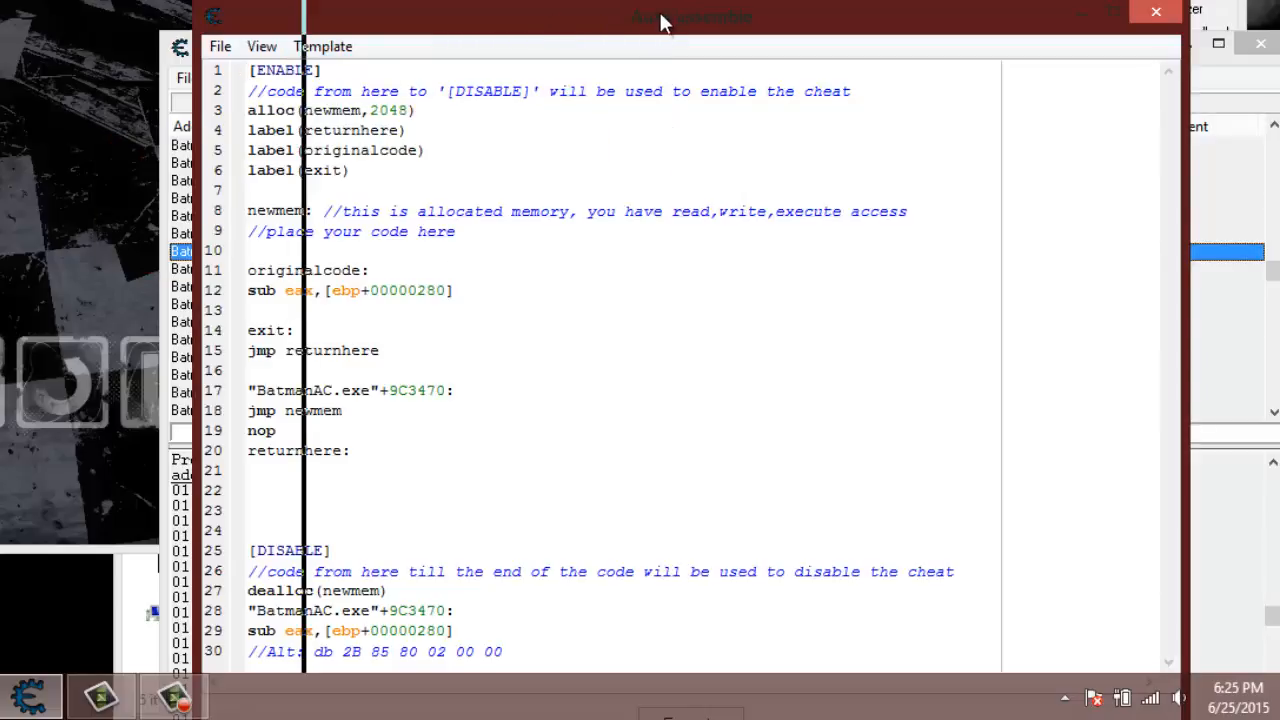
{"action": "left_click_drag", "start_coordinate": [563, 18], "coordinate": [676, 9]}
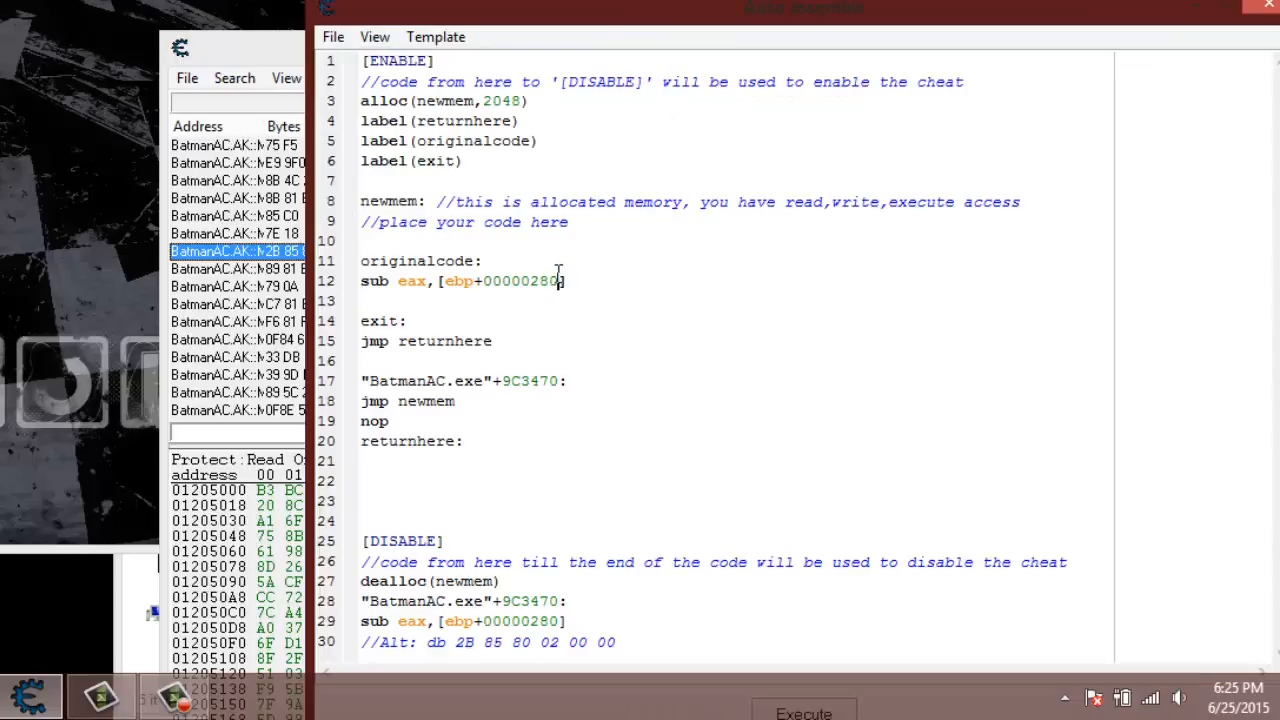
{"action": "left_click_drag", "start_coordinate": [564, 281], "coordinate": [545, 281]}
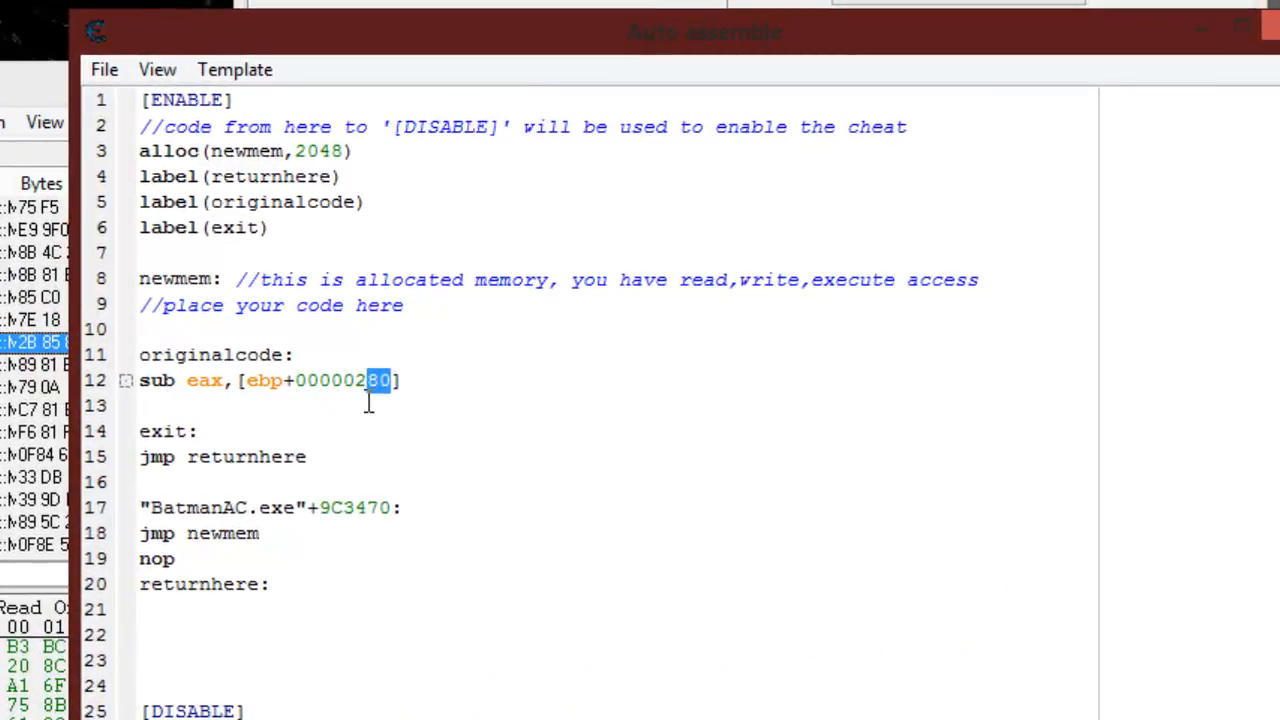
{"action": "left_click", "coordinate": [372, 405]}
{"action": "left_click_drag", "start_coordinate": [368, 379], "coordinate": [346, 379]}
{"action": "left_click", "coordinate": [321, 405]}
{"action": "left_click_drag", "start_coordinate": [341, 379], "coordinate": [305, 380]}
{"action": "left_click", "coordinate": [313, 440]}
{"action": "left_click", "coordinate": [292, 404]}
{"action": "double_click", "coordinate": [262, 380]}
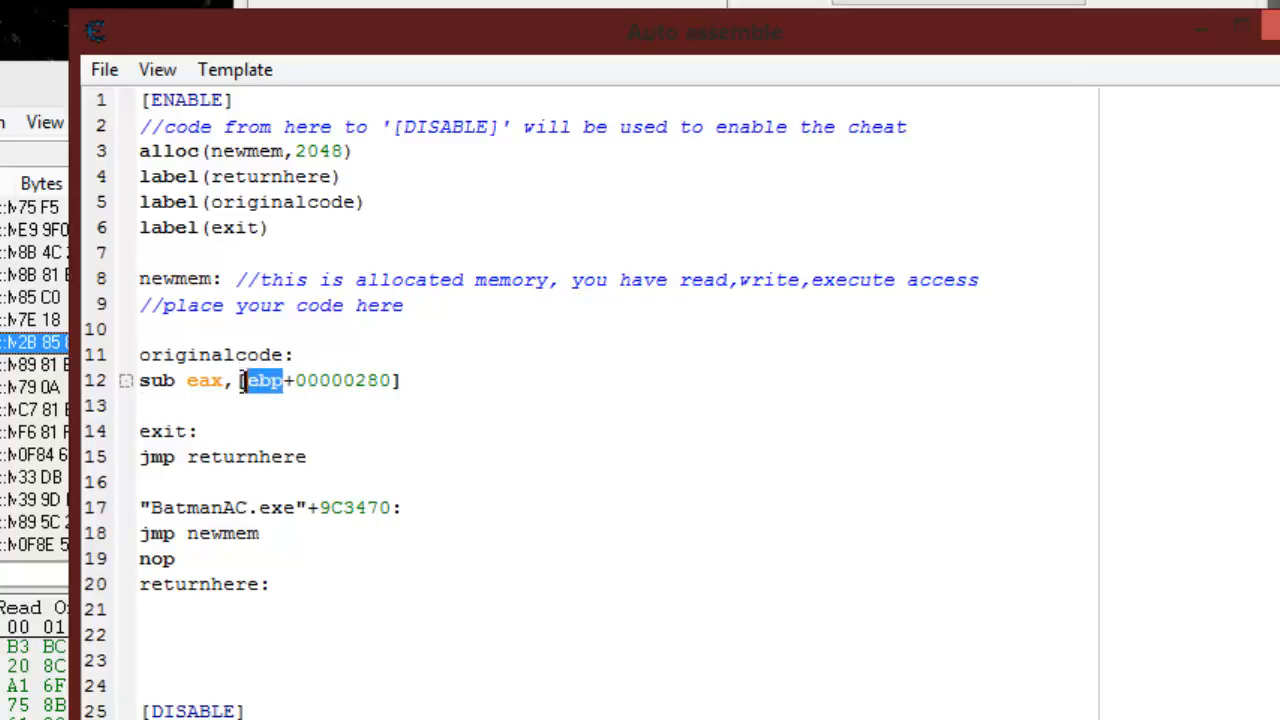
{"action": "left_click", "coordinate": [235, 425]}
{"action": "left_click_drag", "start_coordinate": [231, 380], "coordinate": [186, 380]}
{"action": "left_click", "coordinate": [333, 456]}
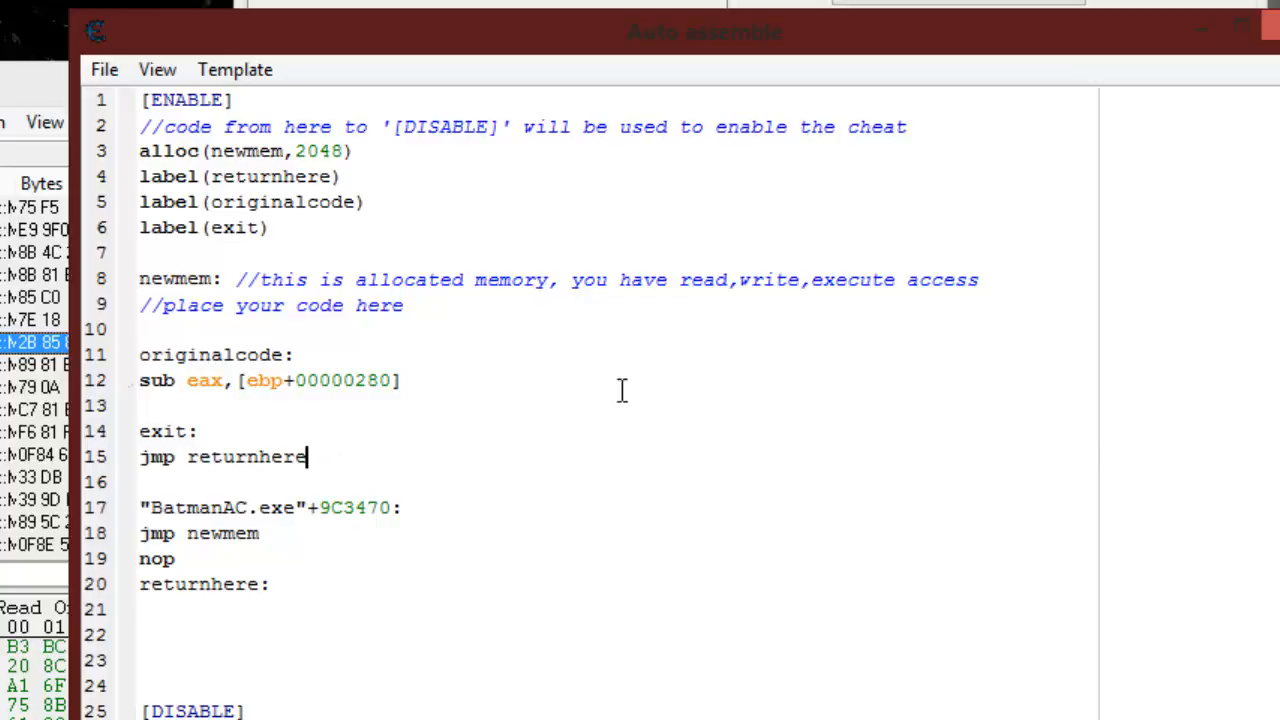
{"action": "left_click_drag", "start_coordinate": [333, 456], "coordinate": [150, 431]}
{"action": "left_click", "coordinate": [470, 382]}
{"action": "left_click_drag", "start_coordinate": [428, 382], "coordinate": [140, 382]}
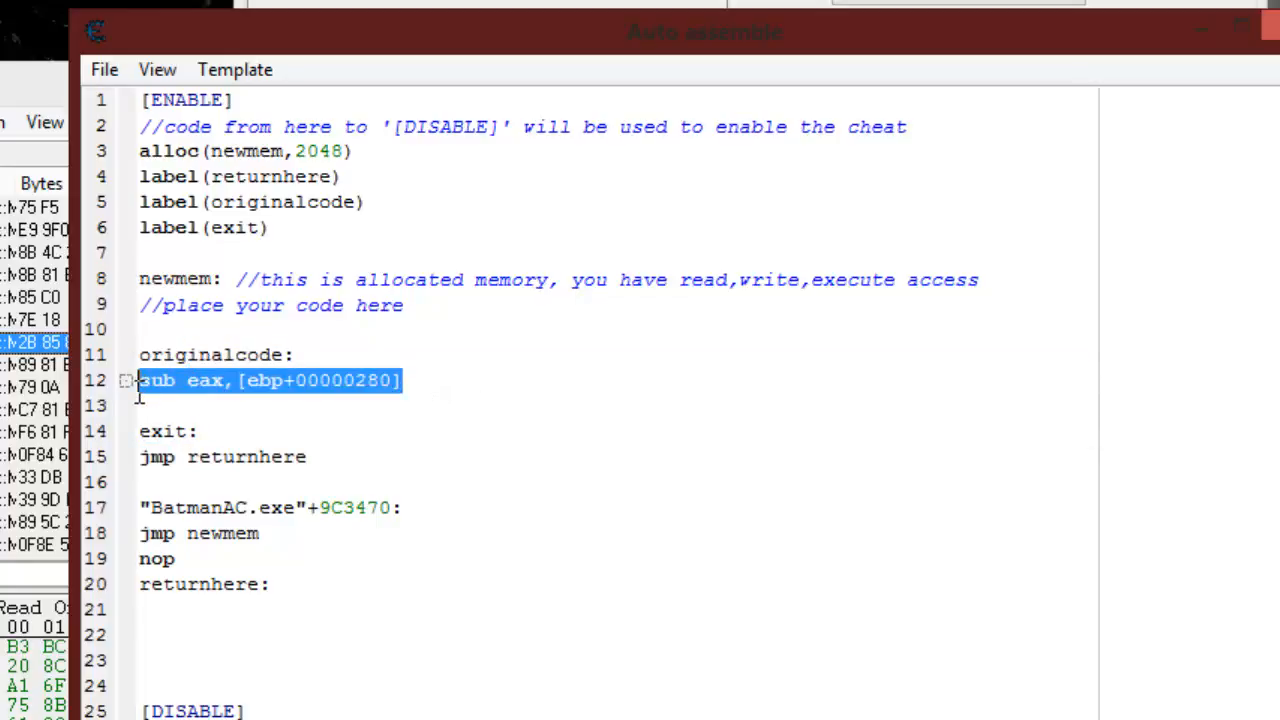
{"action": "type", "text": "nop"}
Enter six nop lines in place of the gel subtraction instruction in the script.
{"action": "key", "text": "Return"}
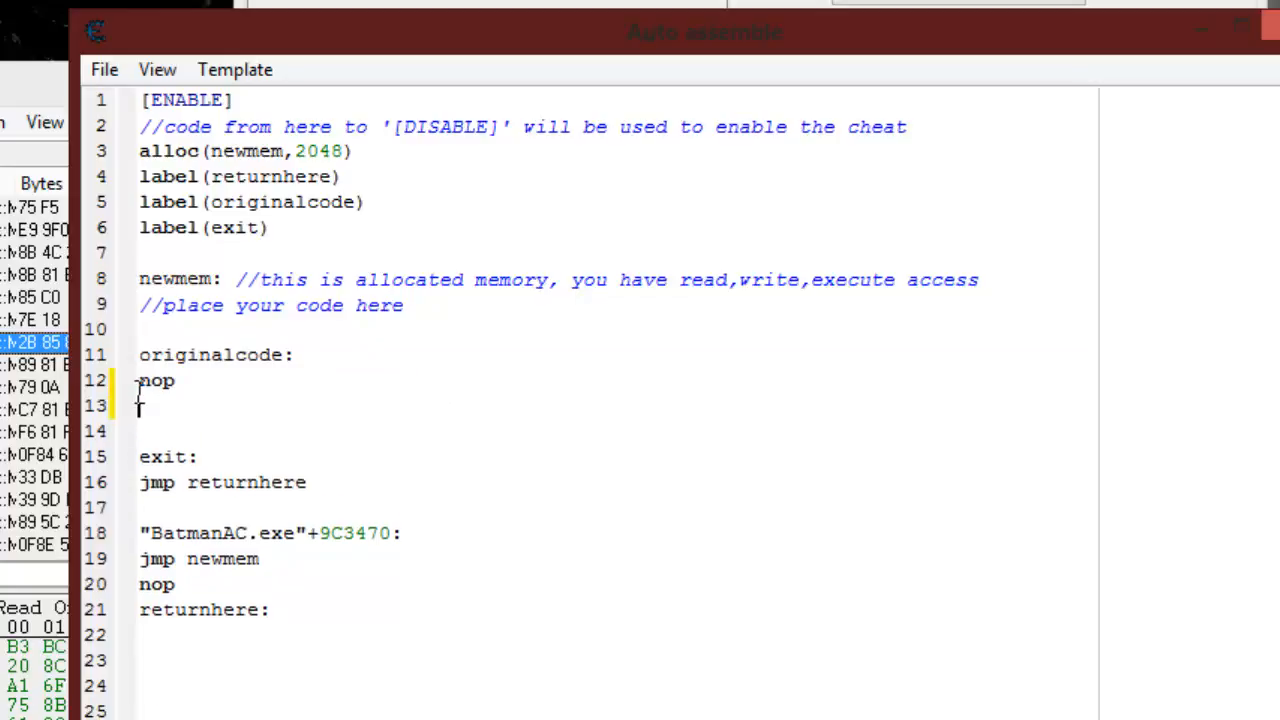
{"action": "type", "text": "op"}
{"action": "key", "text": "Return"}
{"action": "type", "text": "nop"}
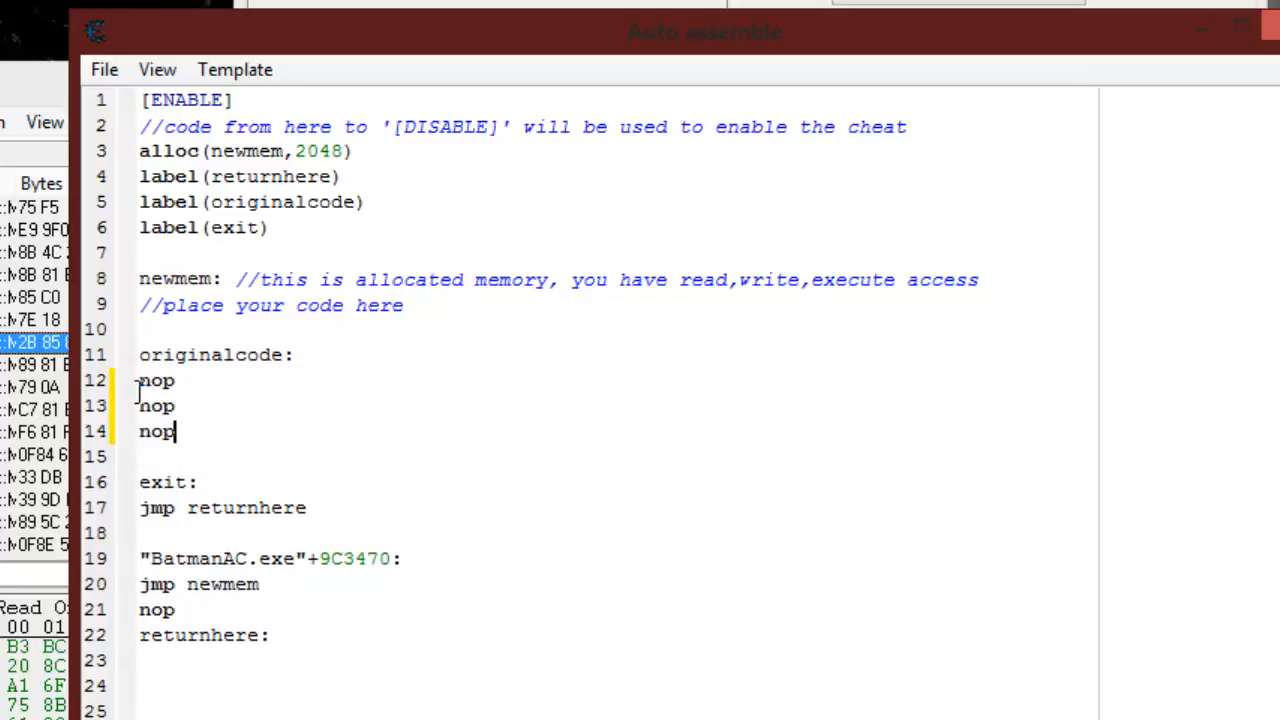
{"action": "key", "text": "Return"}
{"action": "type", "text": "nop"}
{"action": "key", "text": "Return"}
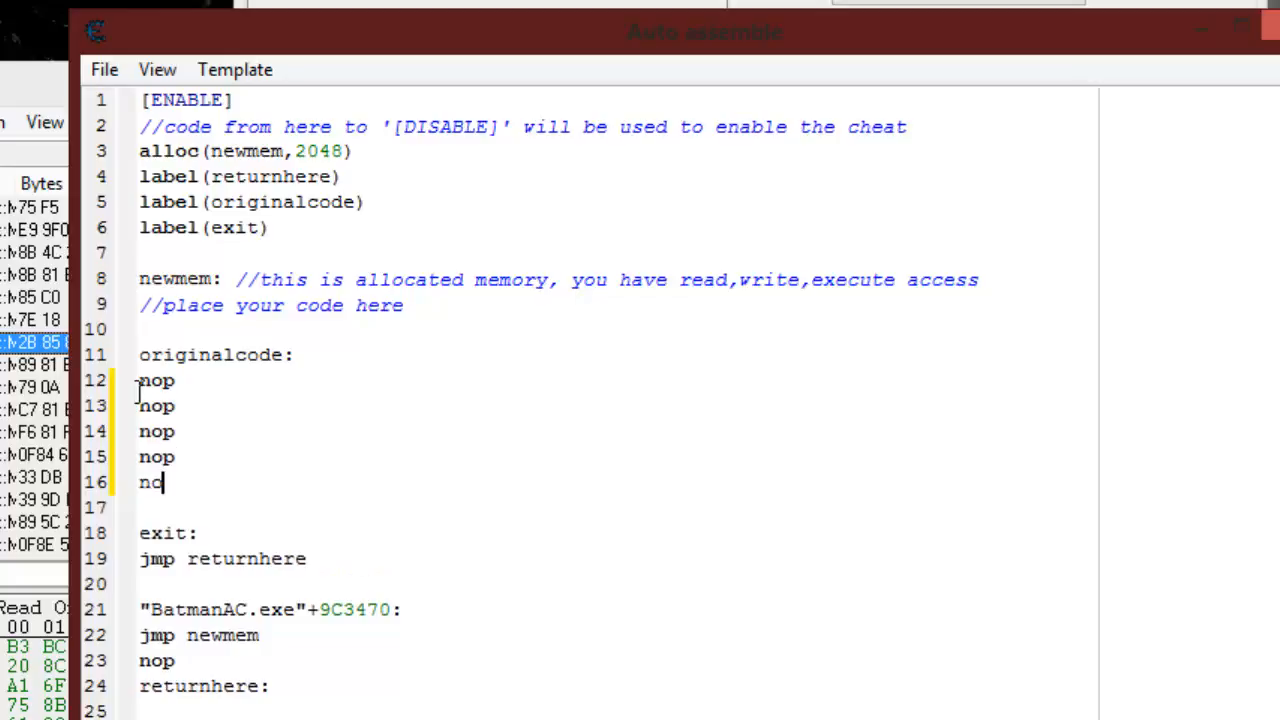
{"action": "type", "text": "p"}
{"action": "key", "text": "Return"}
{"action": "type", "text": "nop"}
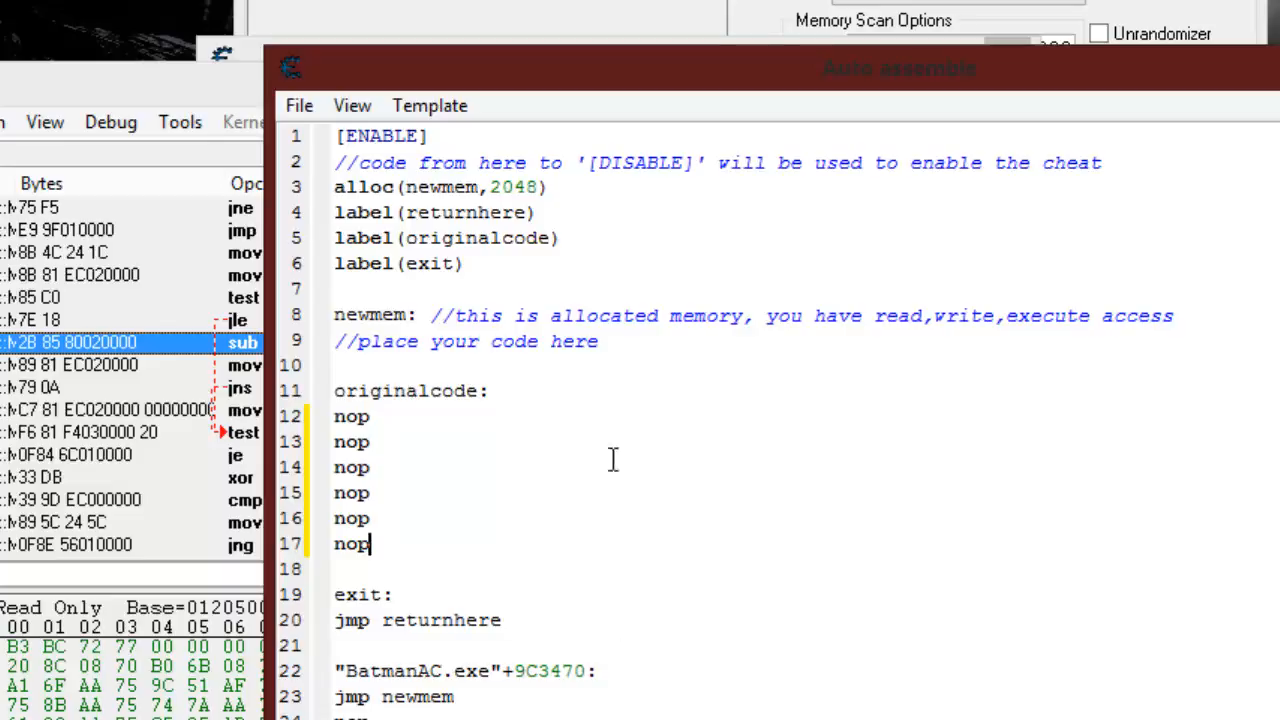
{"action": "left_click", "coordinate": [299, 105]}
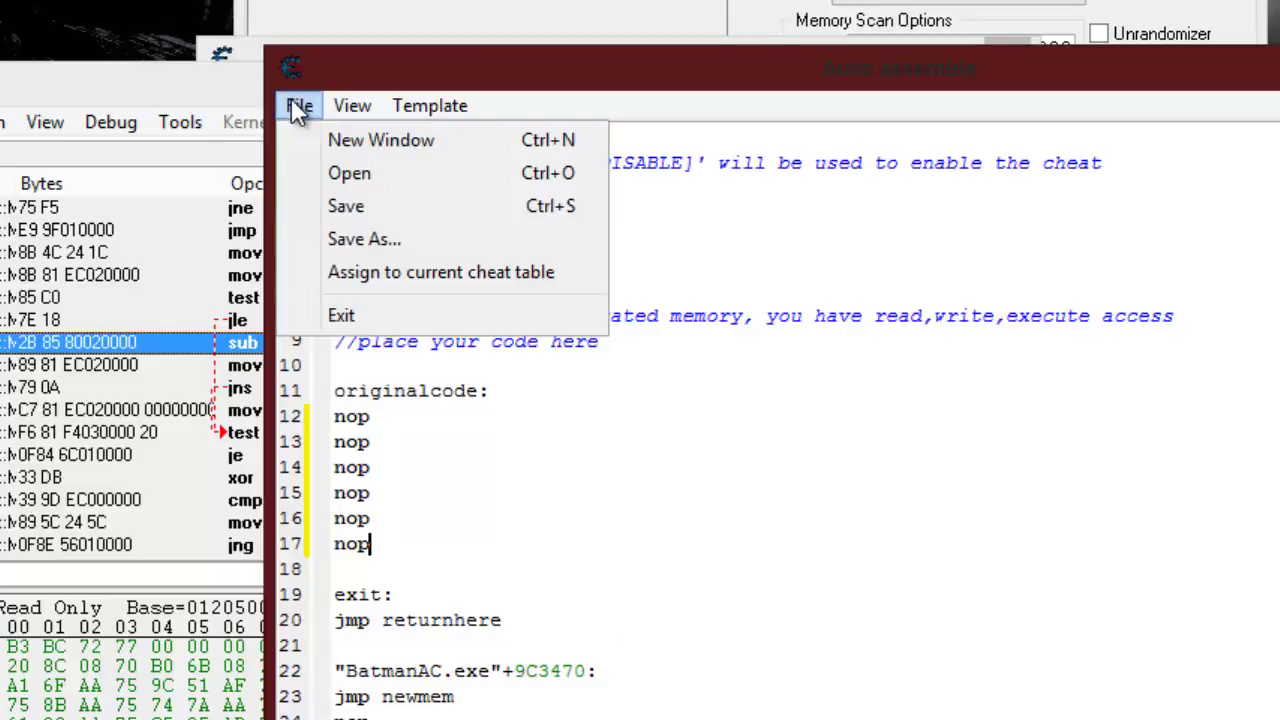
Assign the script to the current cheat table and close the script editor and opcodes windows.
{"action": "left_click", "coordinate": [411, 273]}
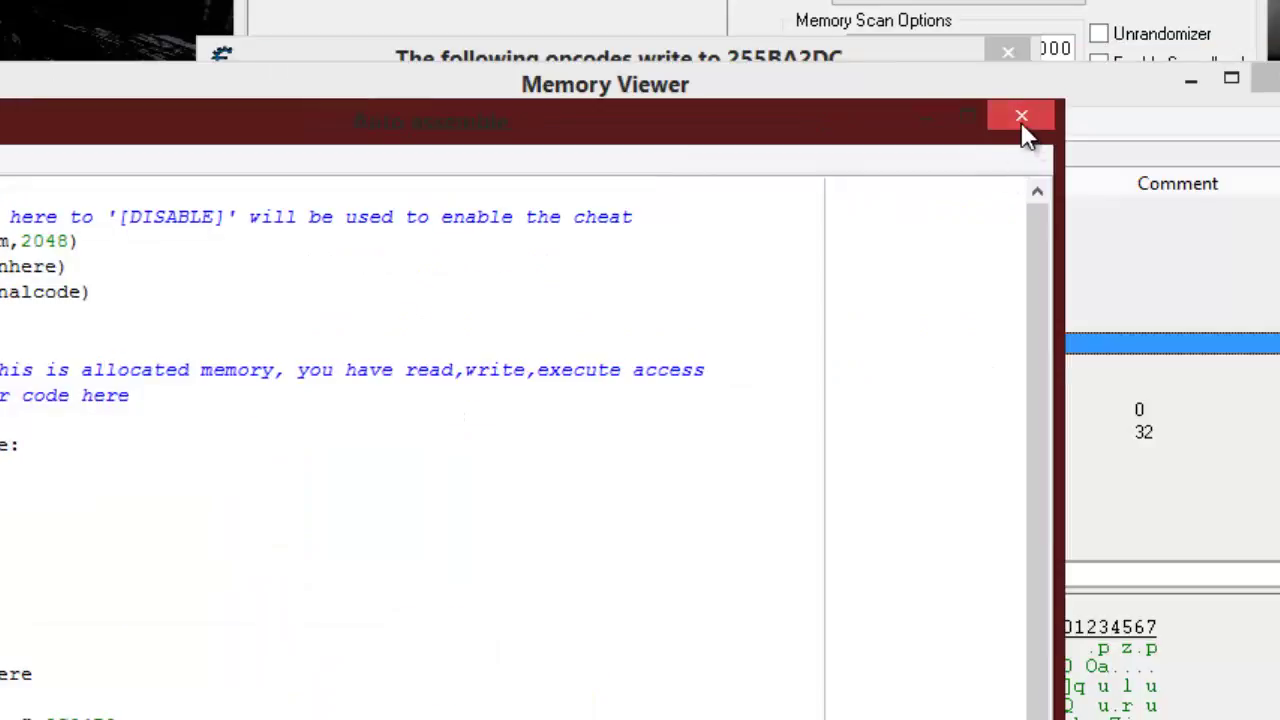
{"action": "left_click", "coordinate": [1017, 118]}
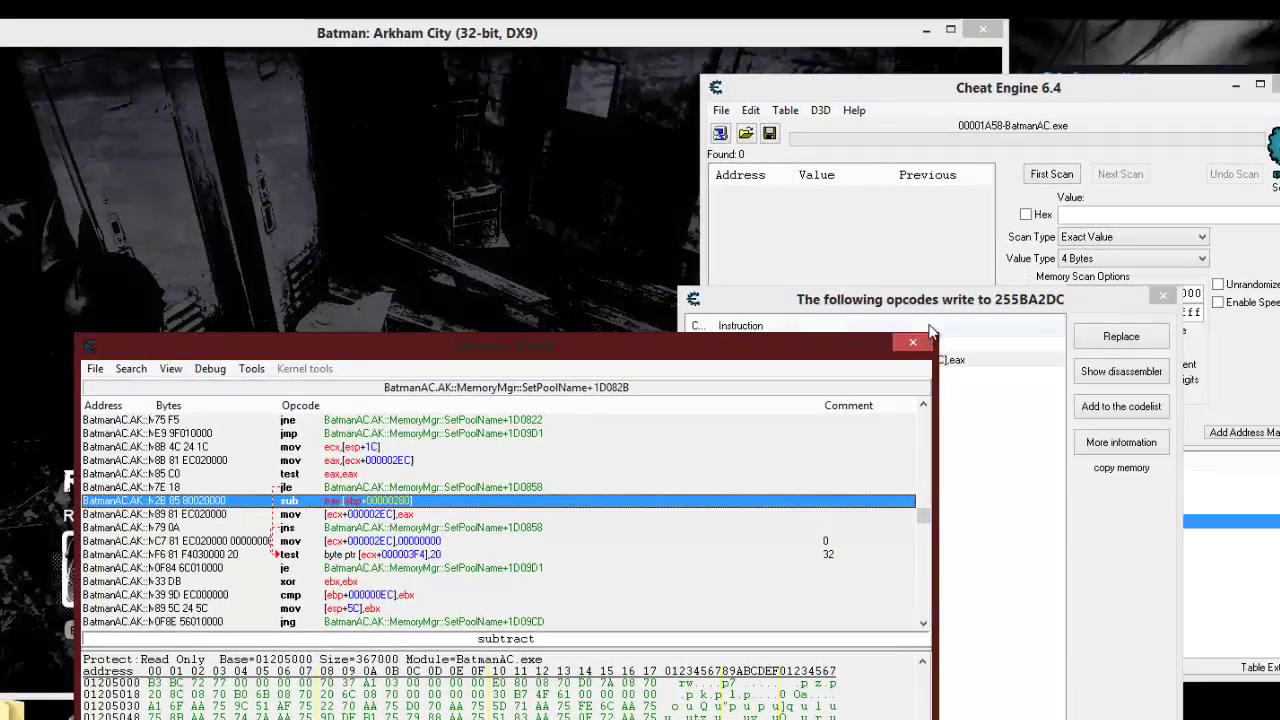
{"action": "left_click", "coordinate": [1005, 332]}
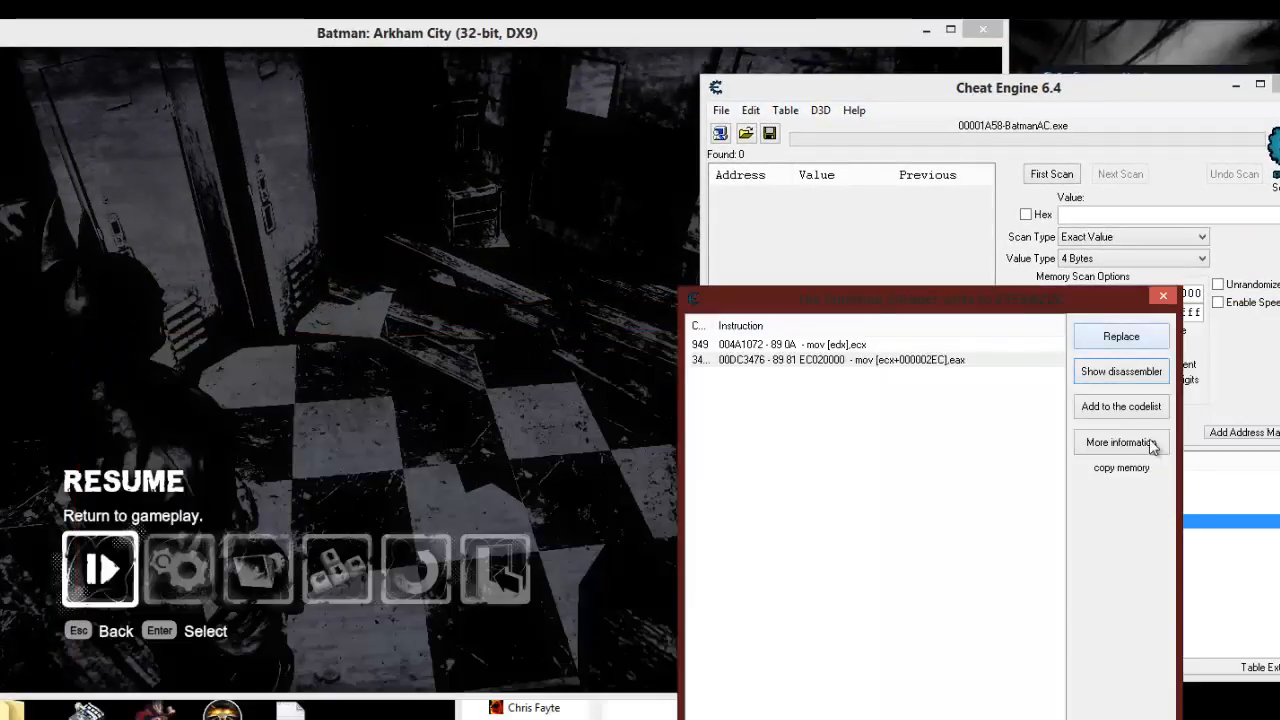
{"action": "left_click", "coordinate": [1163, 296]}
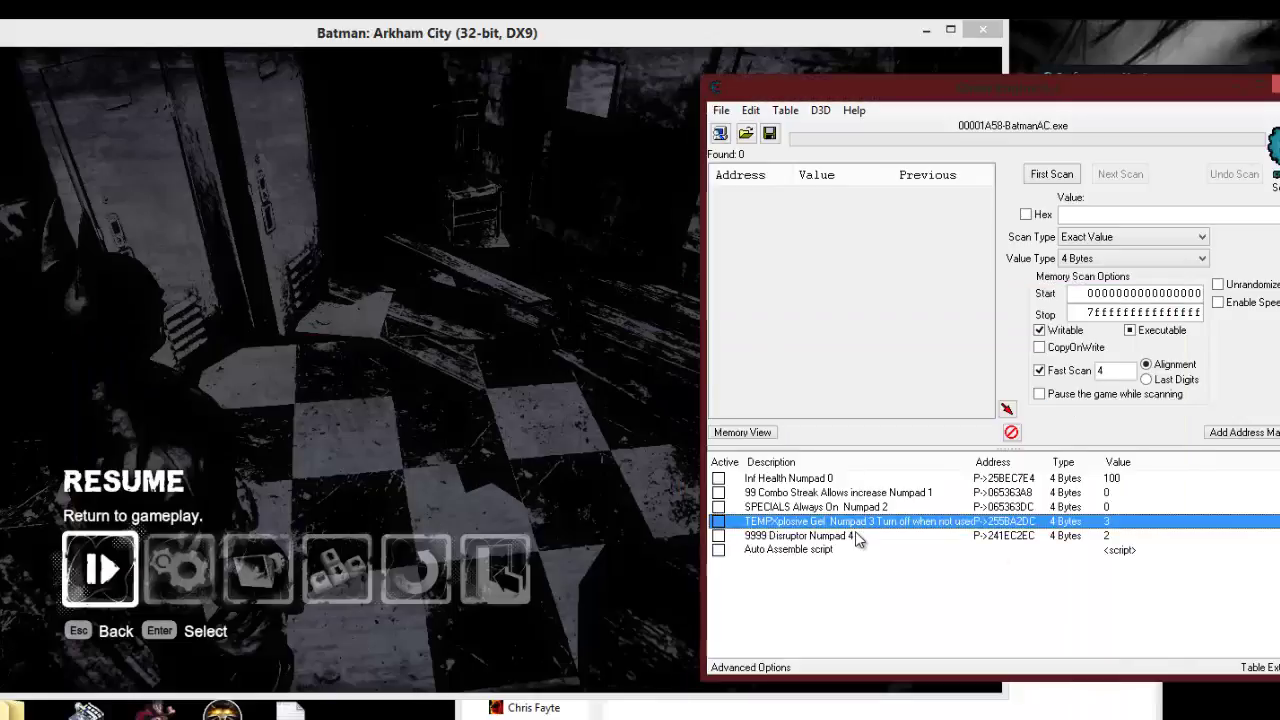
Change the new script entry's description to 'Inf Xplosive Gel'.
{"action": "double_click", "coordinate": [793, 550]}
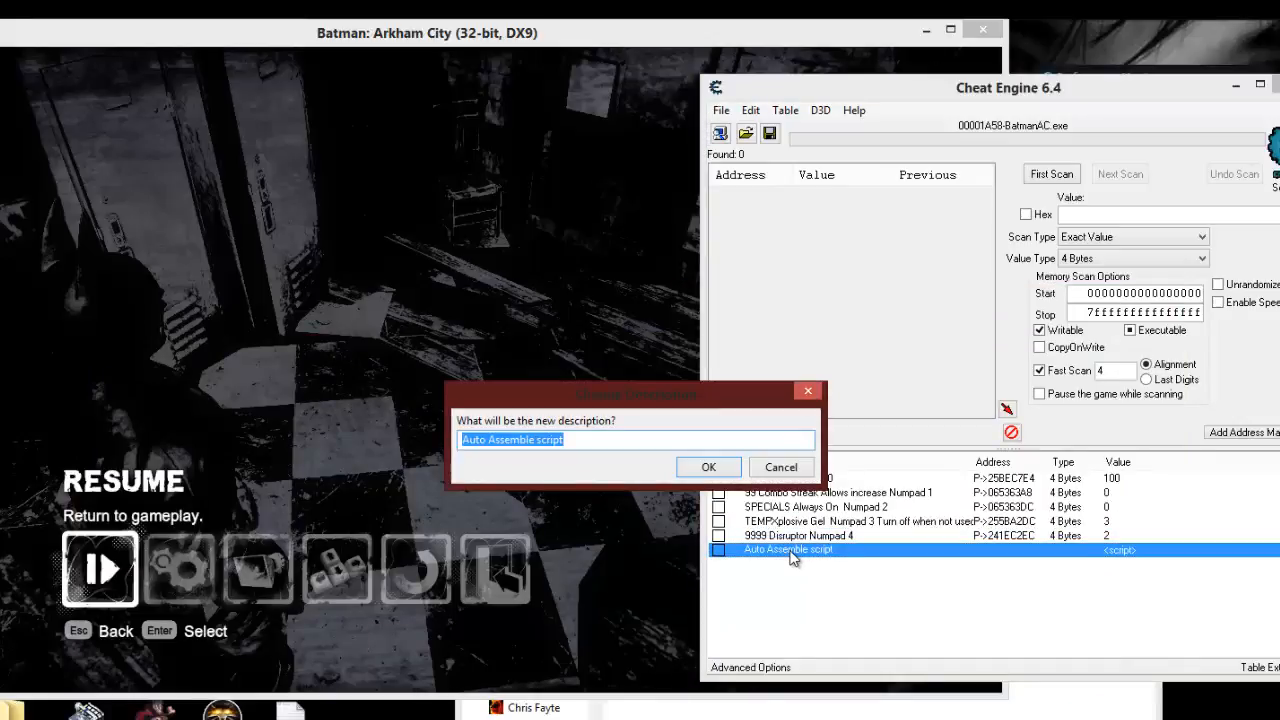
{"action": "type", "text": "Inf Xplosive"}
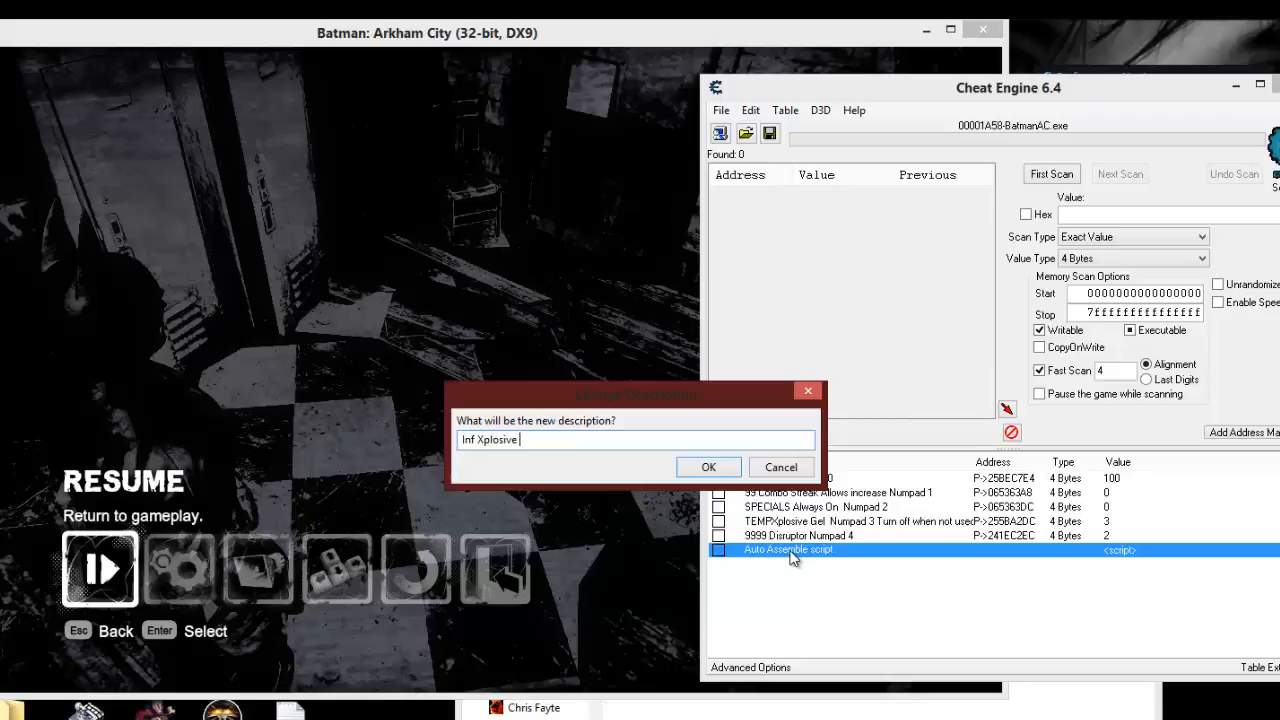
{"action": "type", "text": "l"}
{"action": "left_click", "coordinate": [708, 467]}
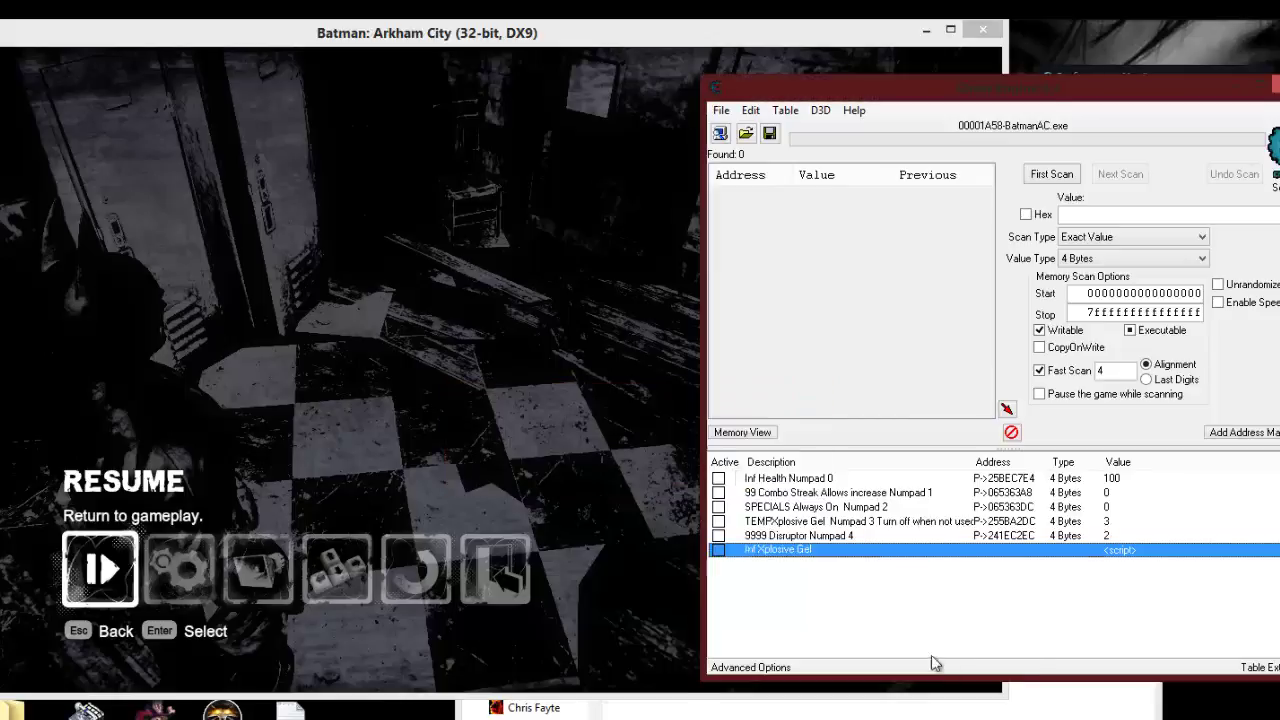
Tick the Inf Xplosive Gel script active and resume Batman: Arkham City.
{"action": "left_click", "coordinate": [718, 550]}
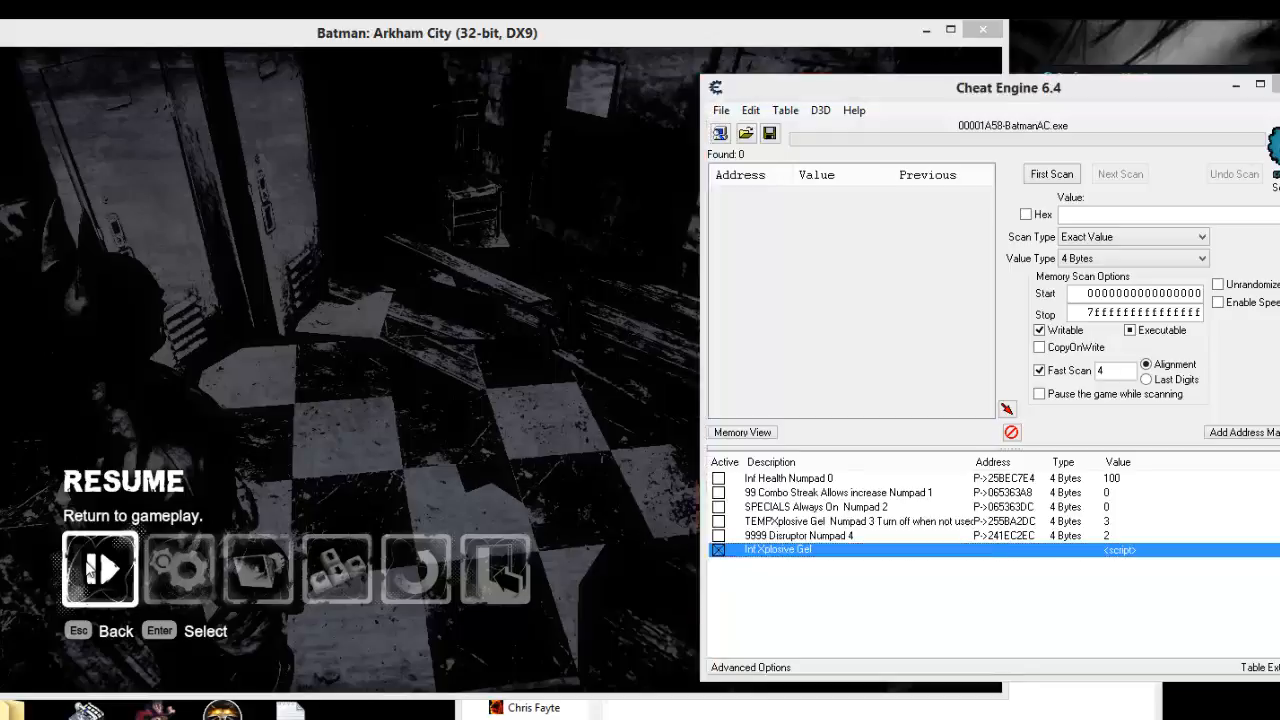
{"action": "left_click", "coordinate": [92, 570]}
{"action": "left_click", "coordinate": [99, 571]}
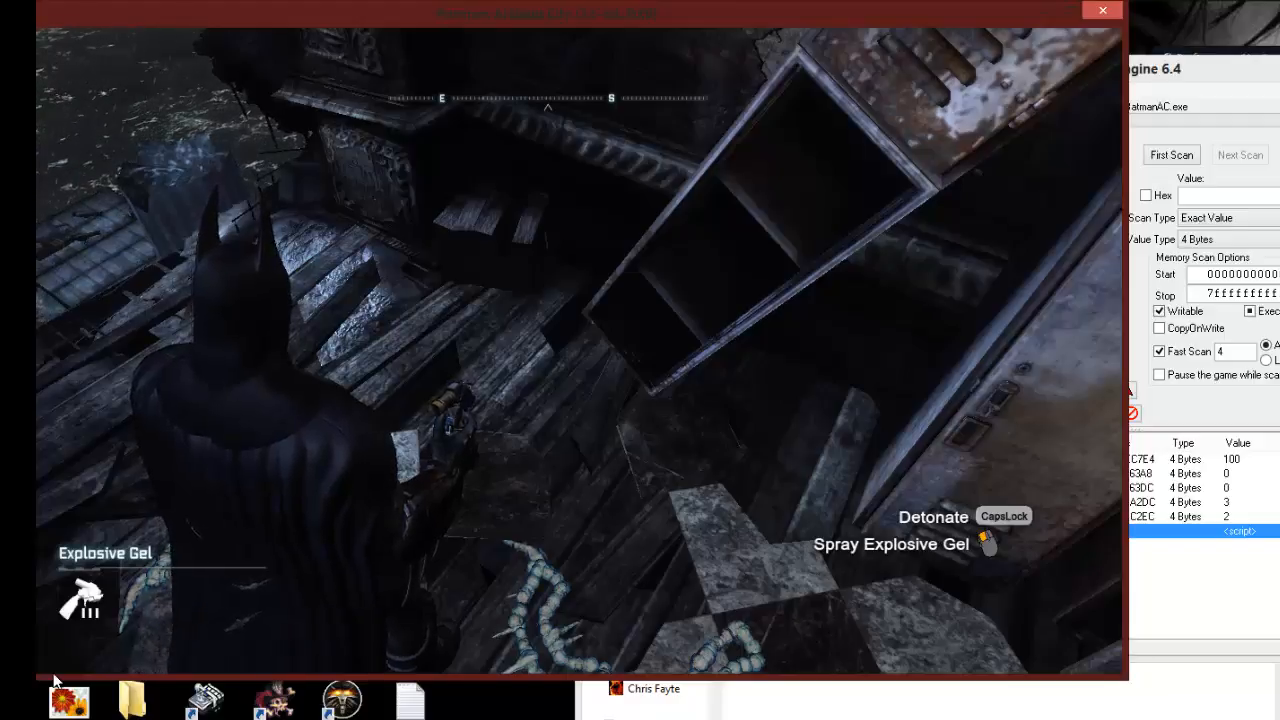
Detonate the sprayed explosive gel, then jump off the tower and glide down.
{"action": "key", "text": "Tab"}
{"action": "key", "text": "Escape"}
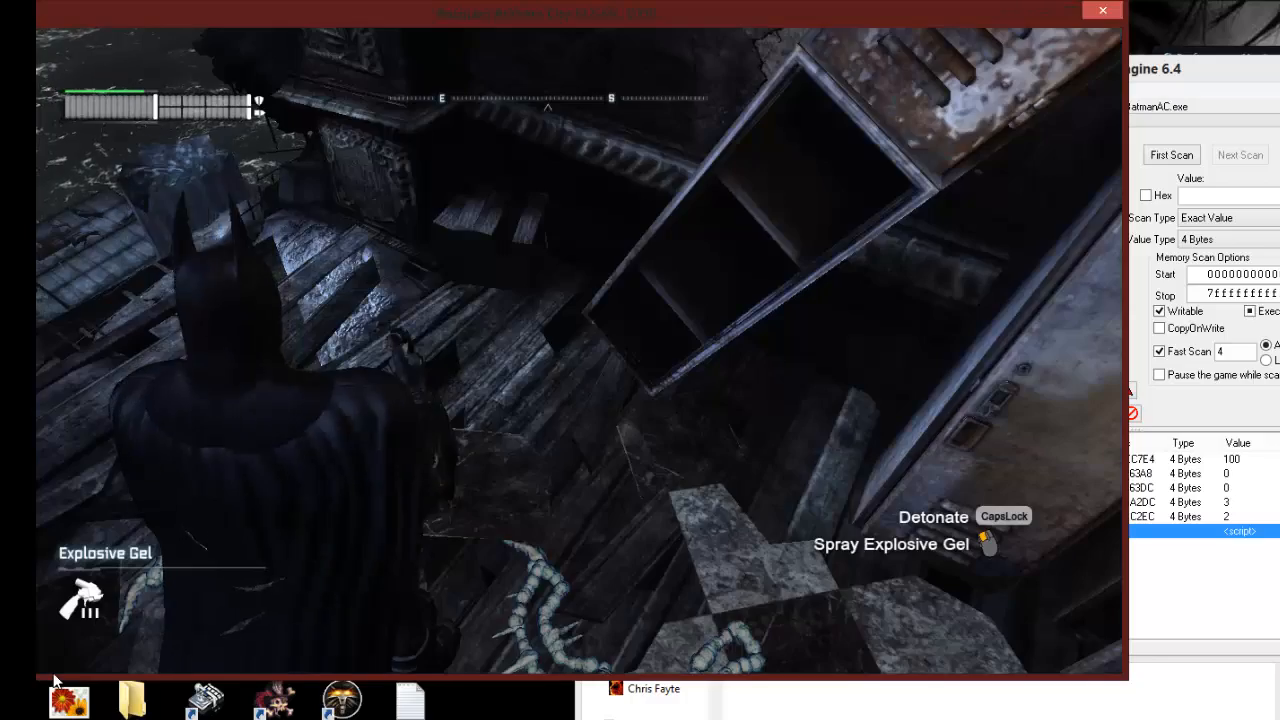
{"action": "key", "text": "Caps_Lock"}
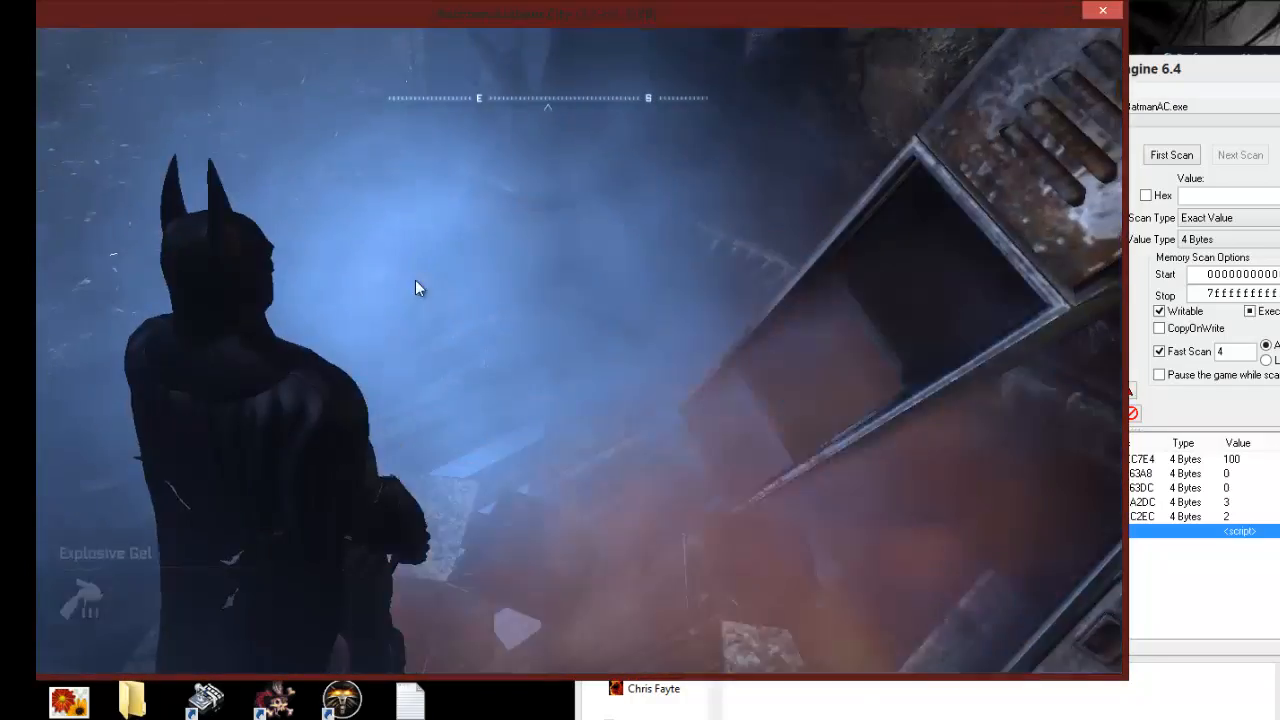
{"action": "left_click_drag", "start_coordinate": [415, 287], "coordinate": [289, 454]}
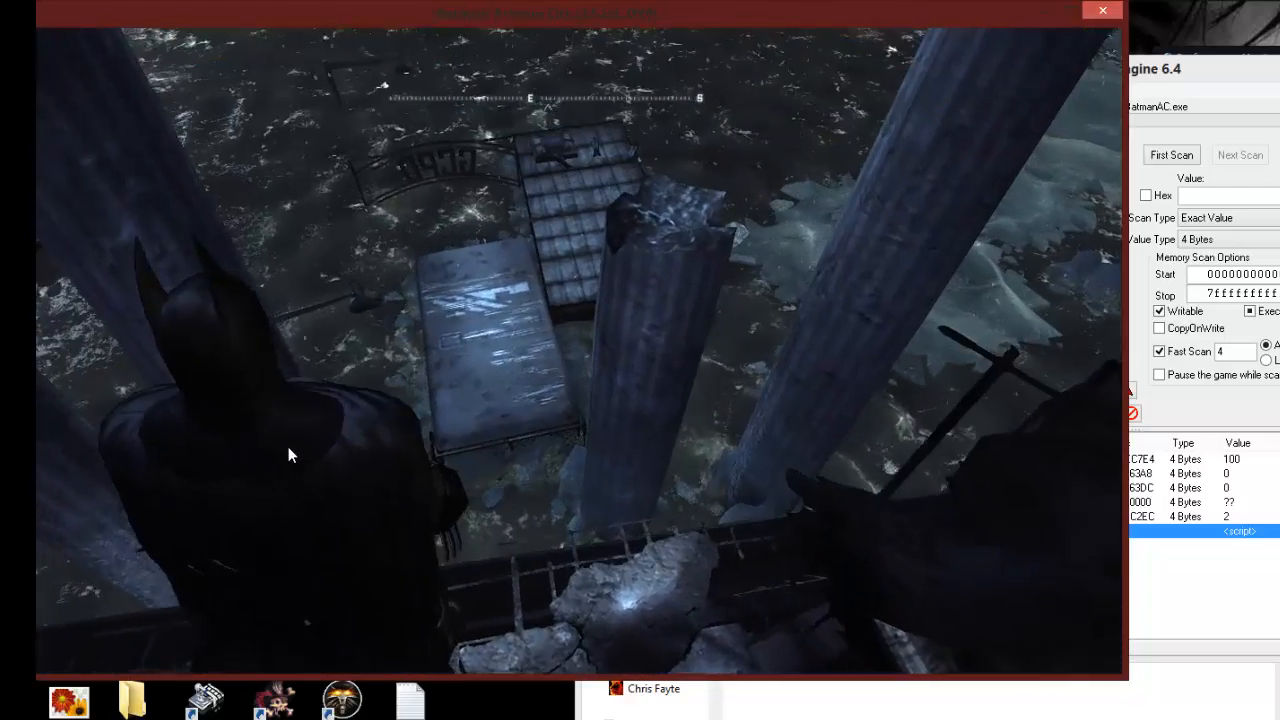
{"action": "key", "text": "space"}
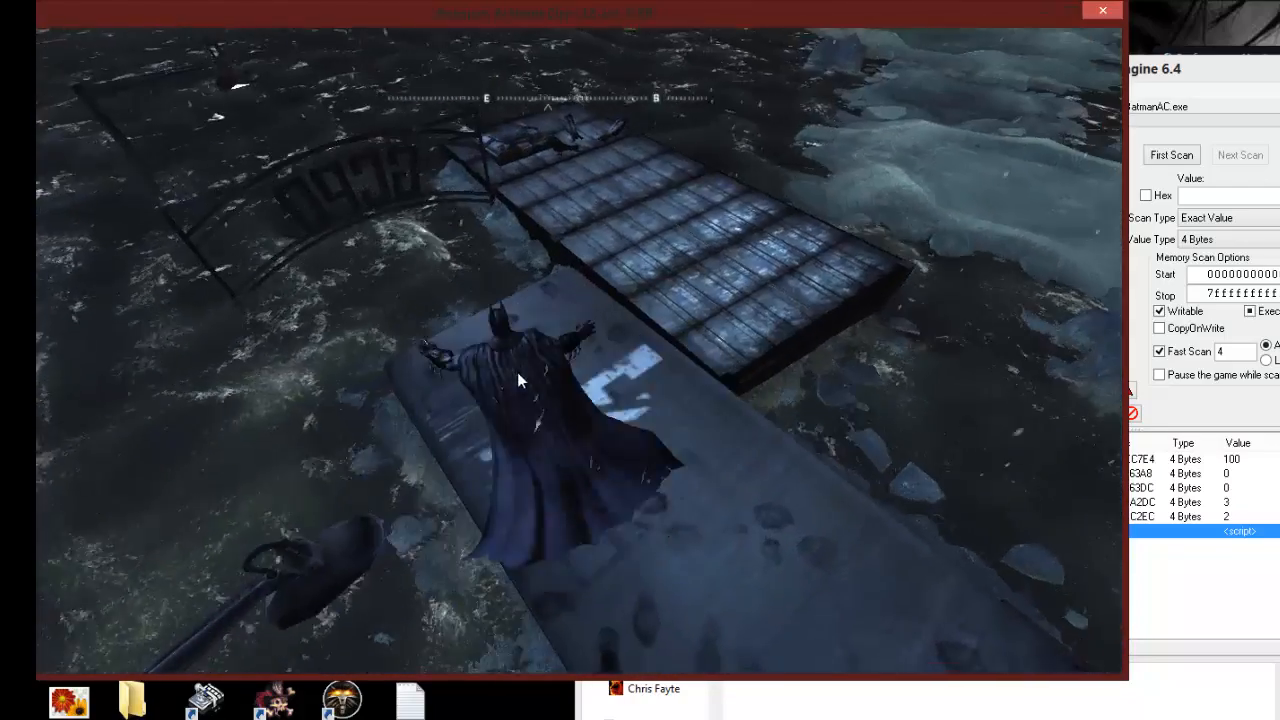
Spray explosive gel onto the slab with the cheat on, then pause back to the cheat table.
{"action": "left_click_drag", "start_coordinate": [517, 372], "coordinate": [1077, 407]}
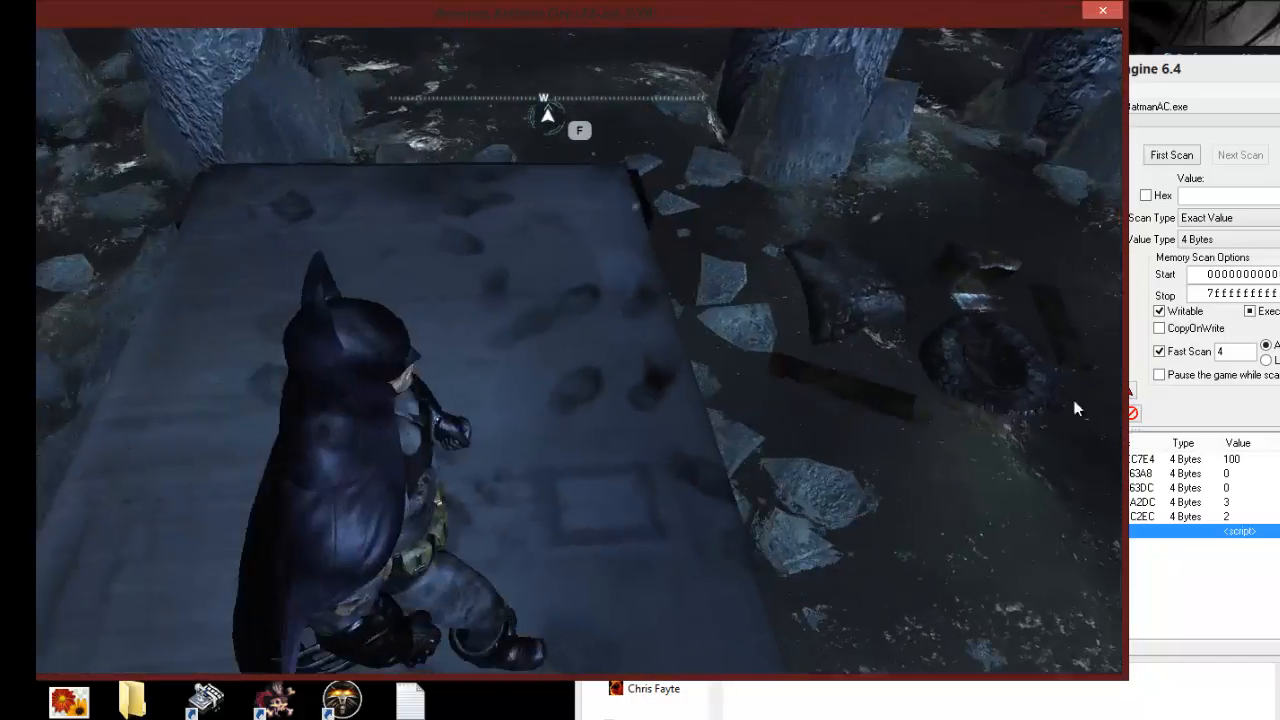
{"action": "key", "text": "1"}
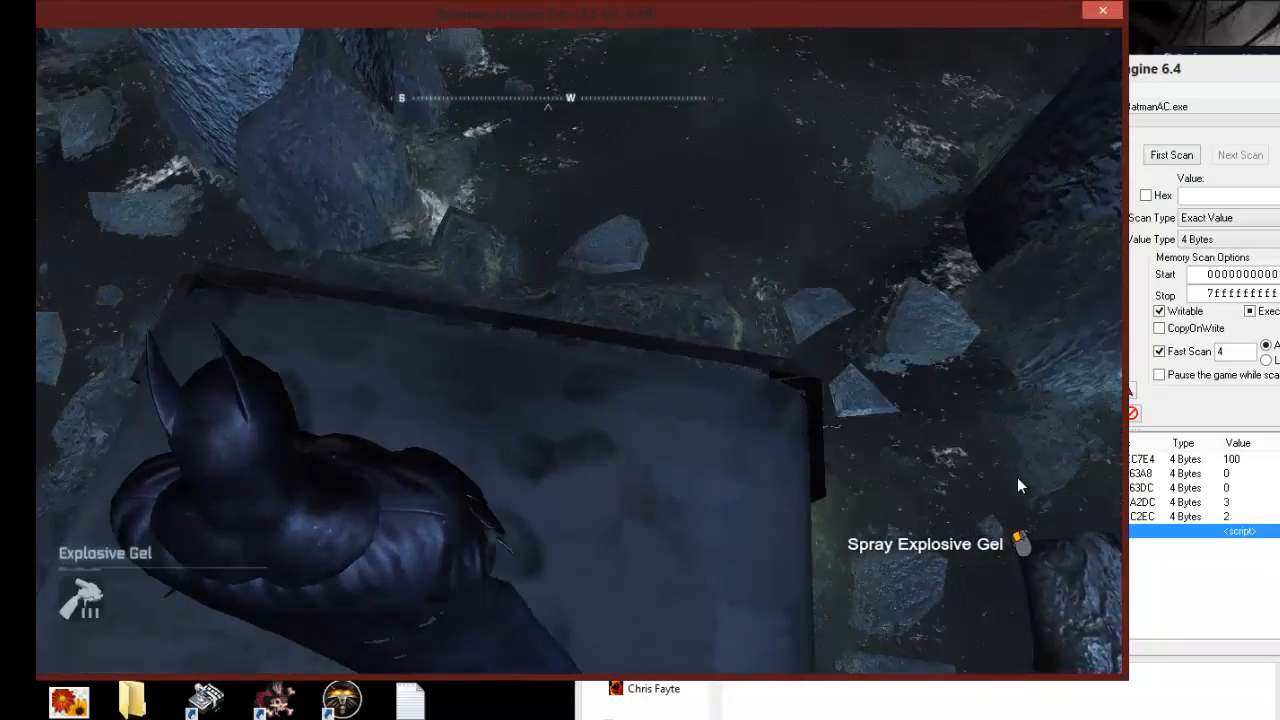
{"action": "key", "text": "w"}
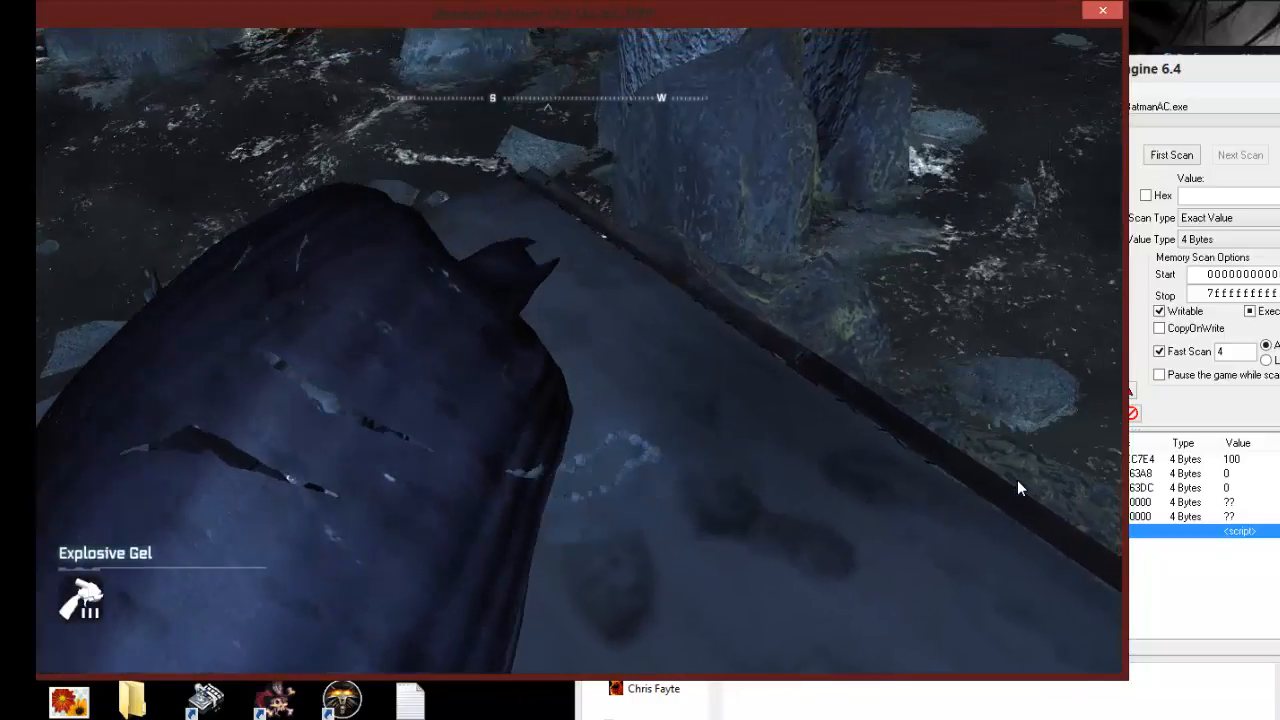
{"action": "left_click_drag", "start_coordinate": [1017, 480], "coordinate": [1121, 499]}
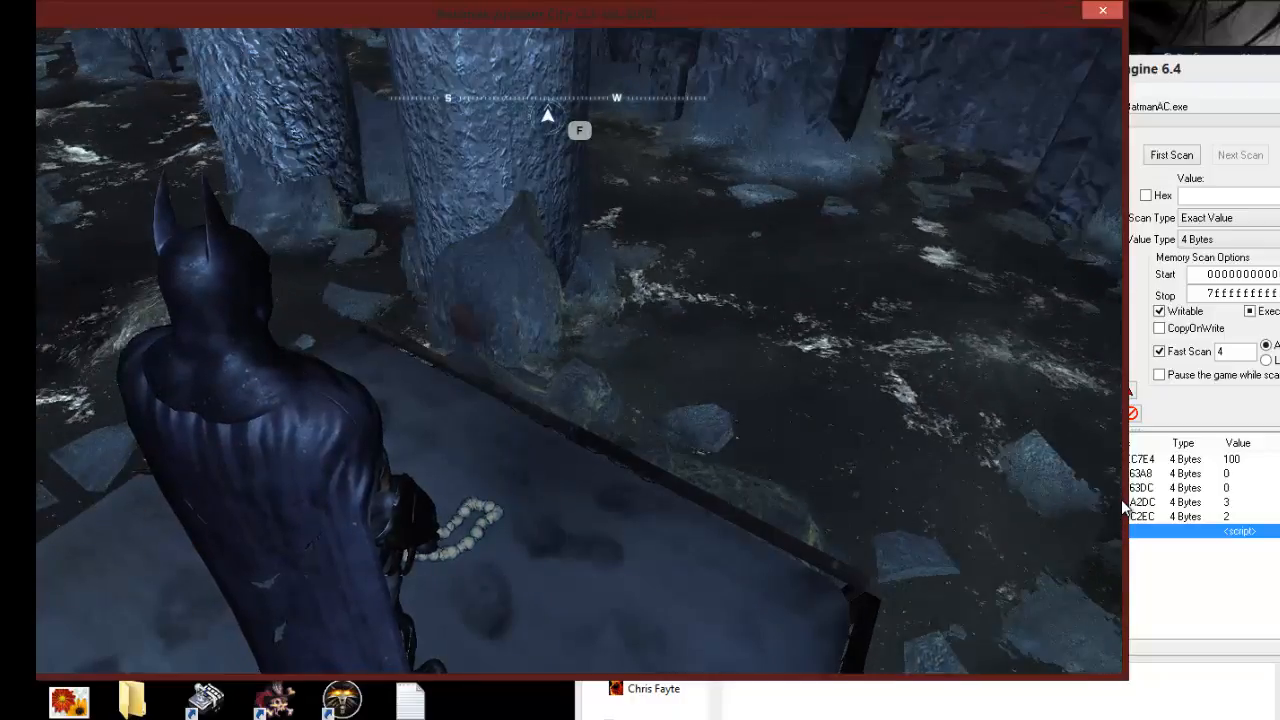
{"action": "left_click", "coordinate": [1121, 499]}
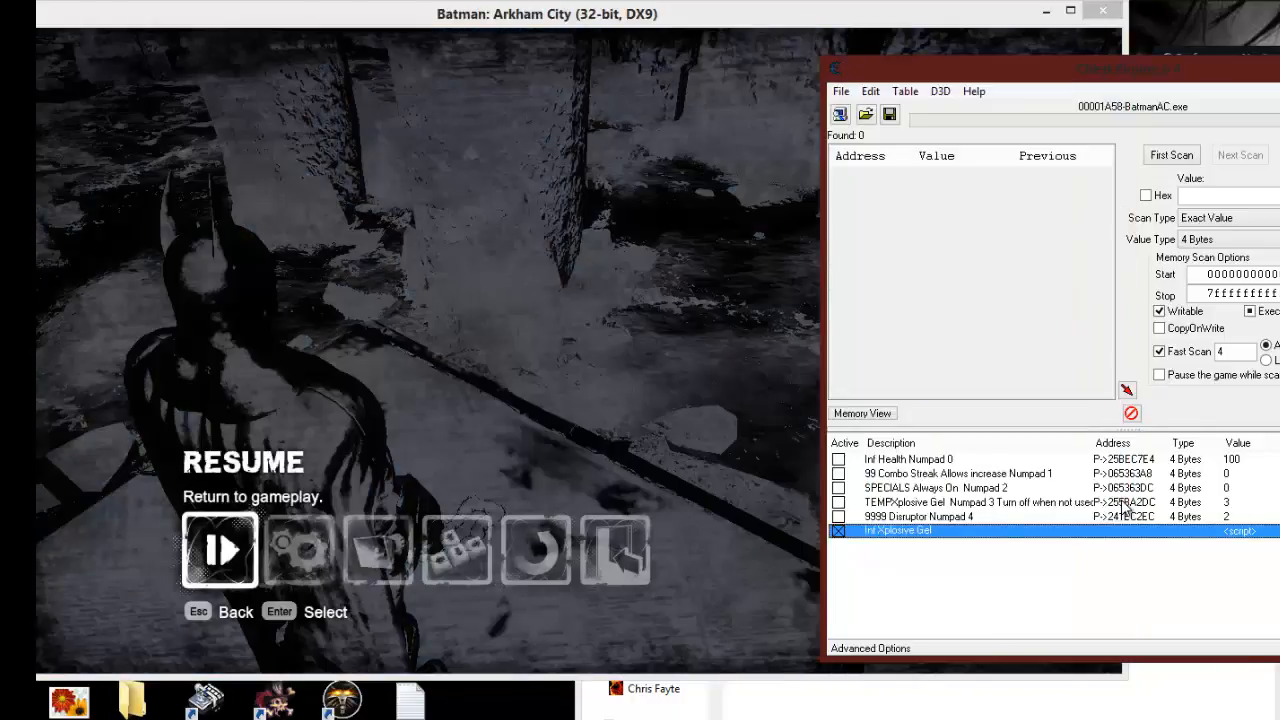
{"action": "double_click", "coordinate": [1238, 533]}
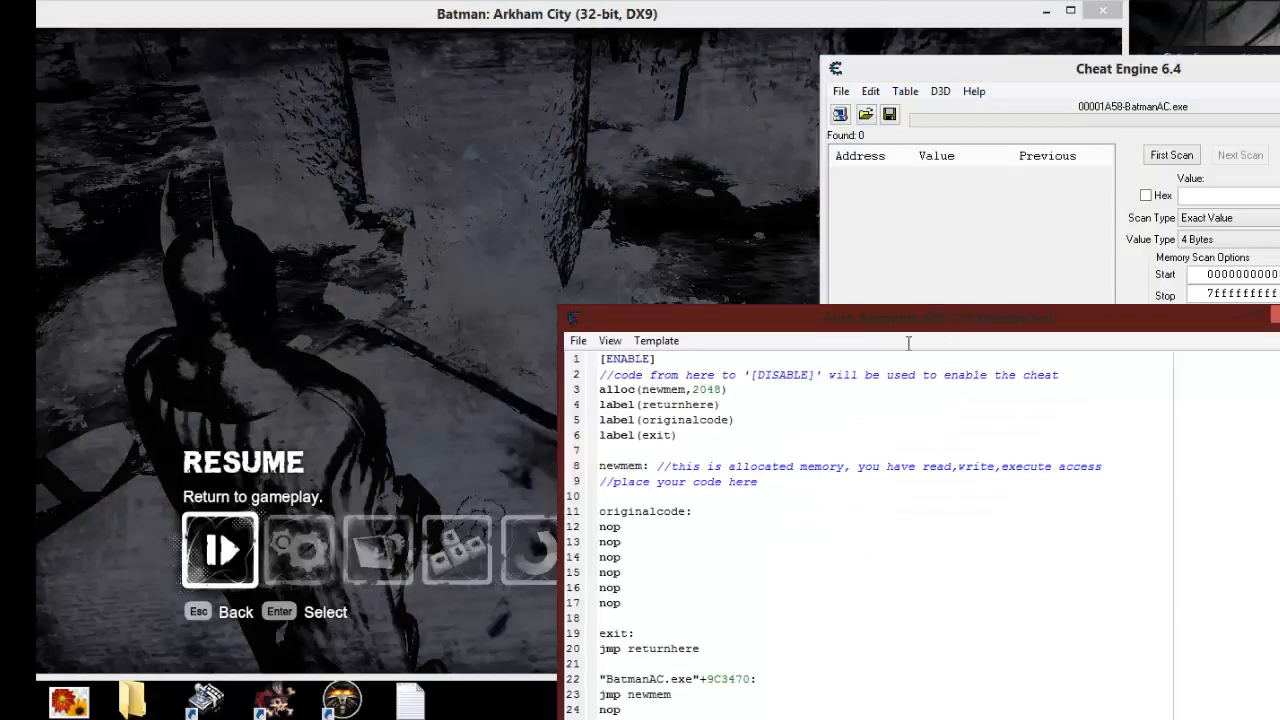